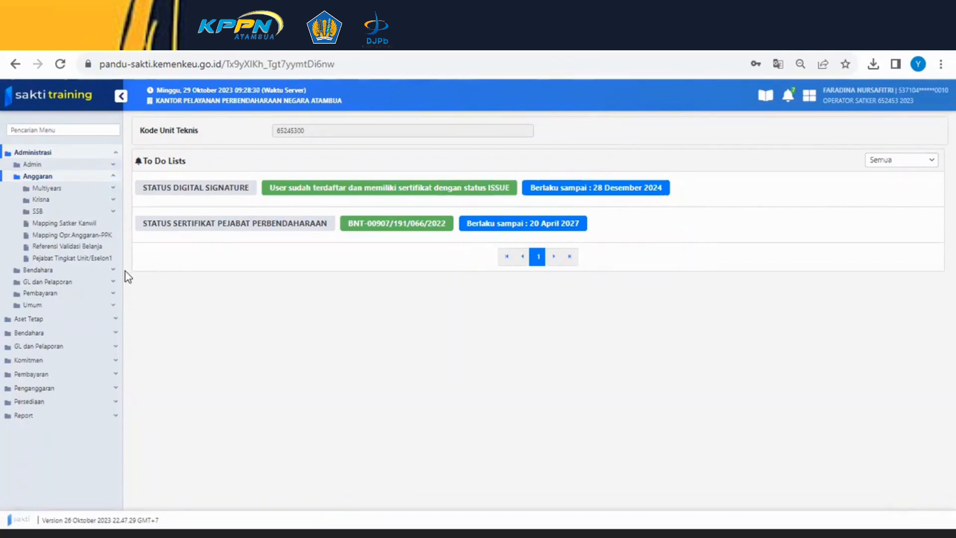
{"action": "left_click", "coordinate": [93, 273]}
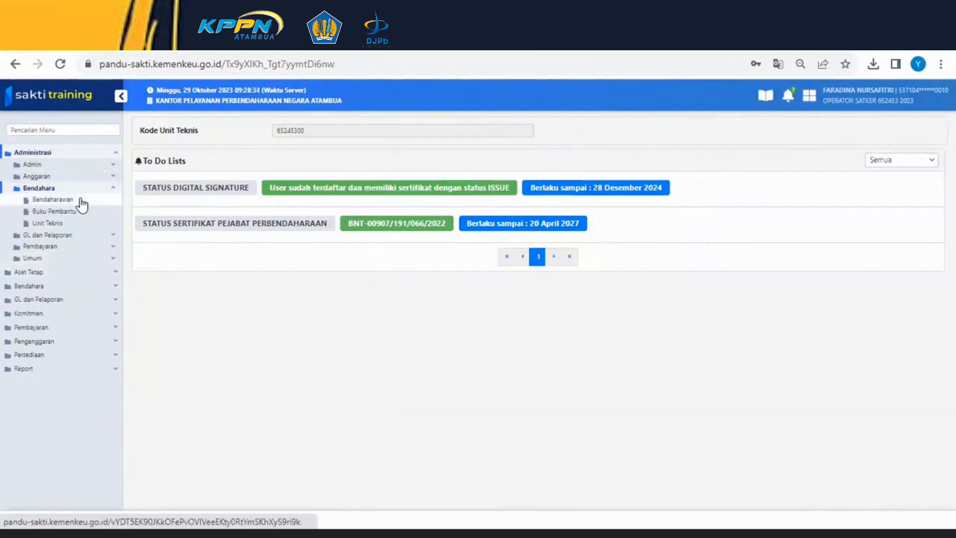
{"action": "left_click", "coordinate": [105, 191]}
{"action": "left_click", "coordinate": [106, 193]}
{"action": "left_click", "coordinate": [105, 192]}
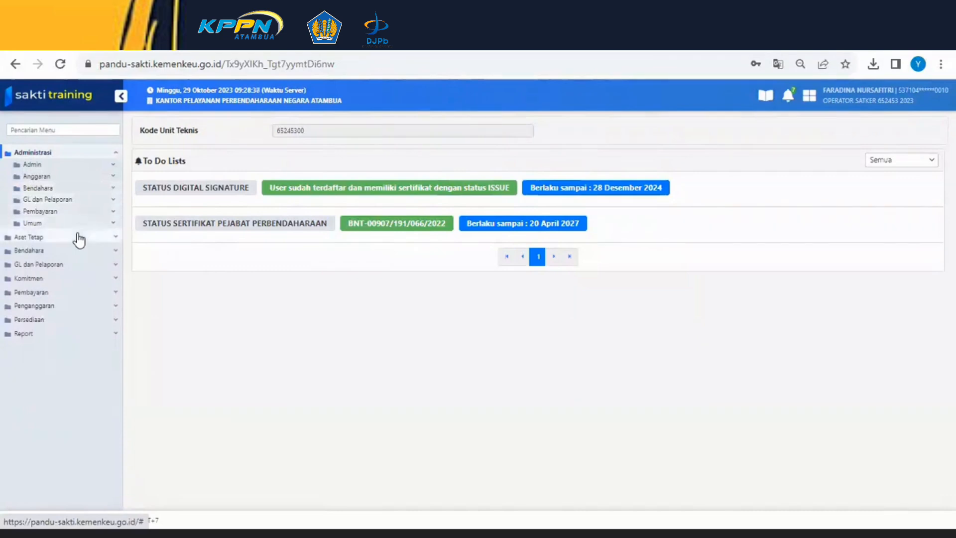
- Open the LPJ Bendahara Pengeluaran page under Bendahara's Cetak Laporan menu
{"action": "left_click", "coordinate": [68, 251]}
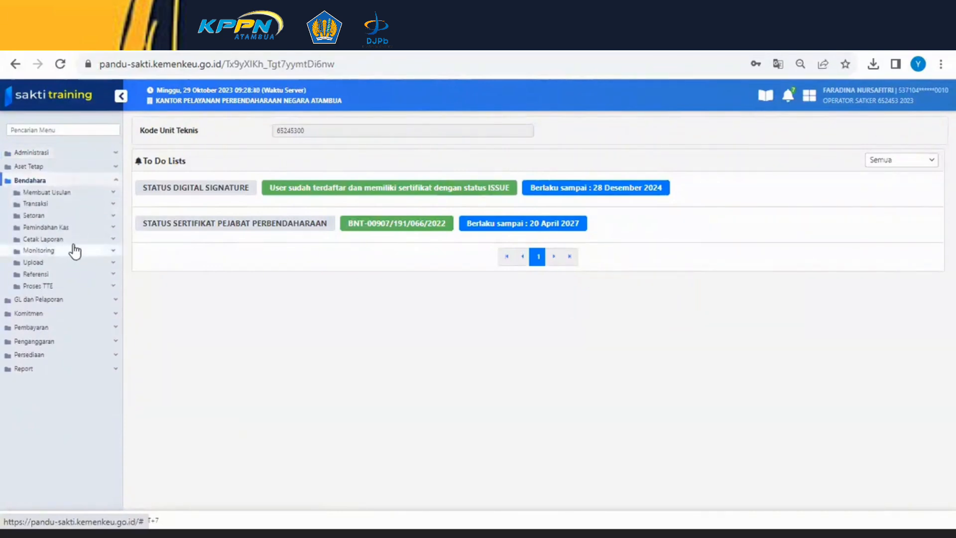
{"action": "left_click", "coordinate": [77, 241]}
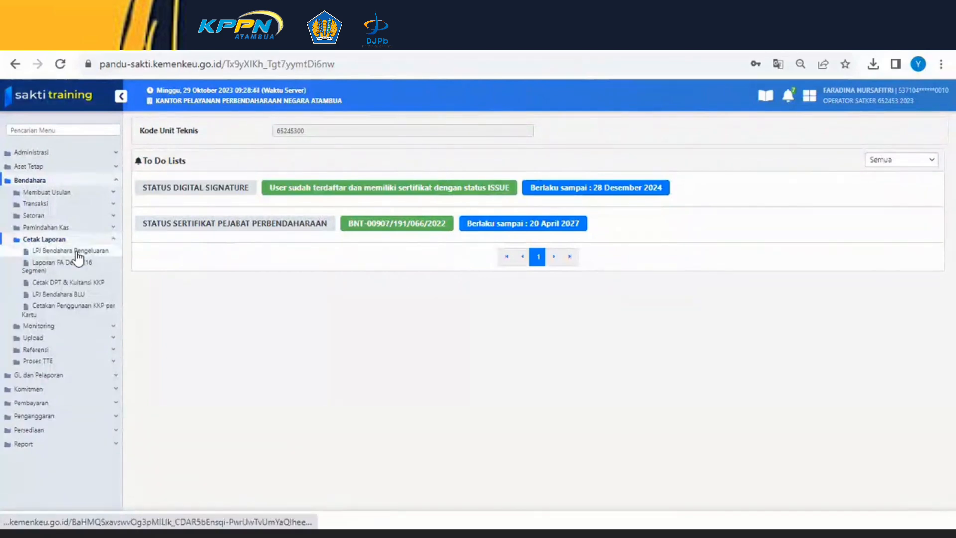
{"action": "left_click", "coordinate": [77, 252]}
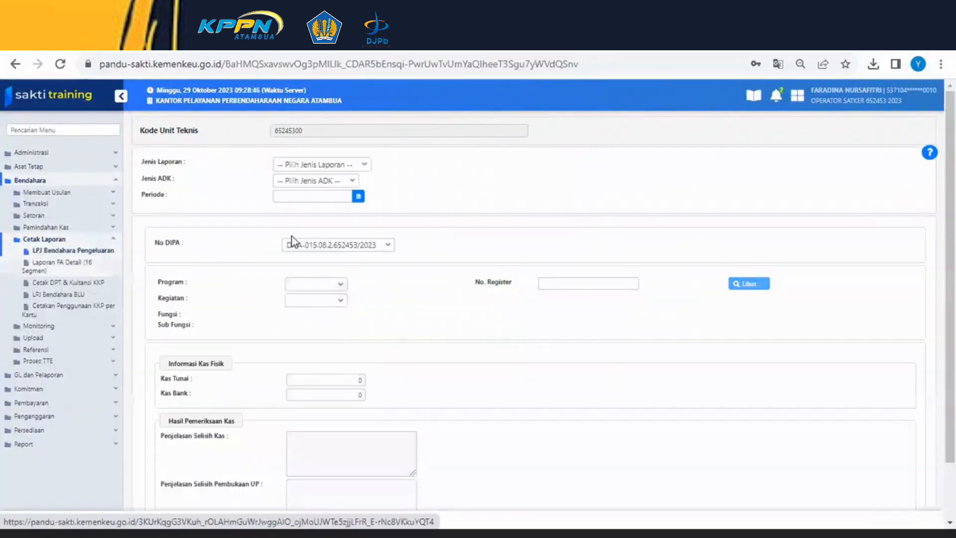
- Set the report type (Jenis Laporan) to Laporan Pertanggungjawaban Bendahara Pengeluaran
{"action": "left_click", "coordinate": [350, 168]}
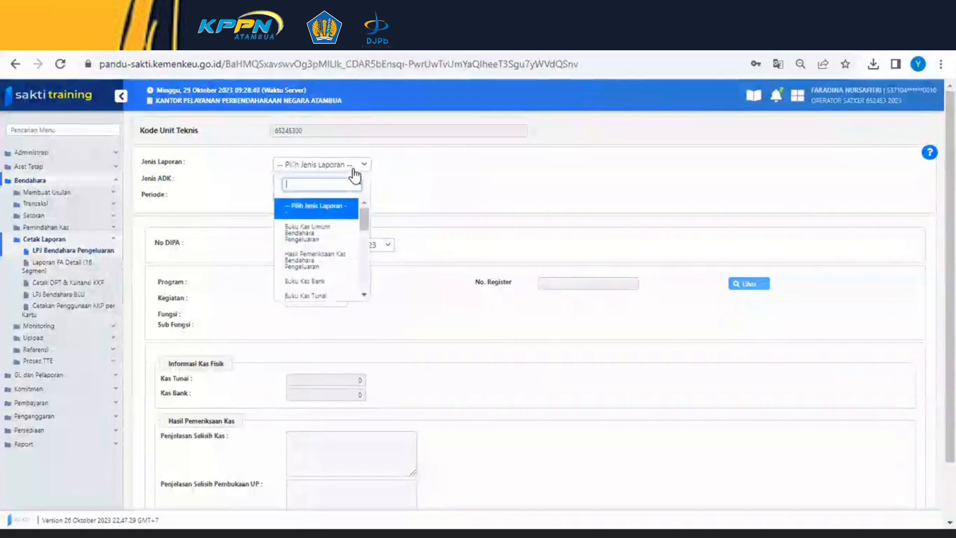
{"action": "scroll", "coordinate": [319, 256], "scroll_direction": "down", "scroll_amount": 3}
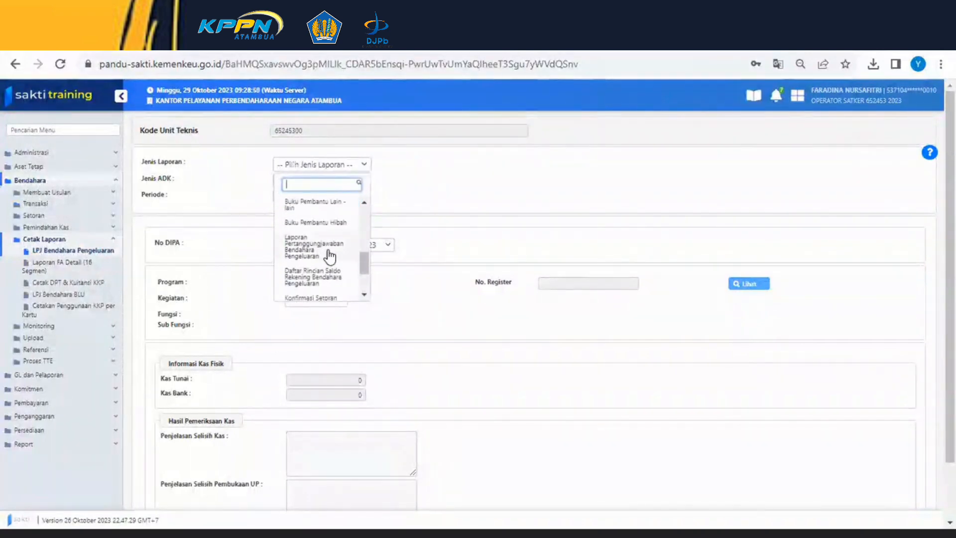
{"action": "left_click", "coordinate": [329, 256]}
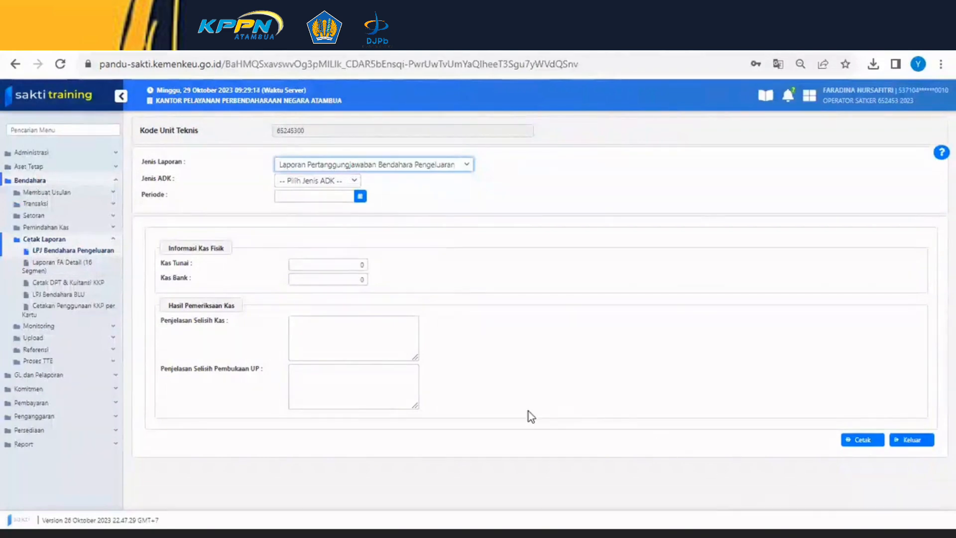
- Set the Periode date to 31 August 2023 using the calendar picker
{"action": "left_click", "coordinate": [360, 196]}
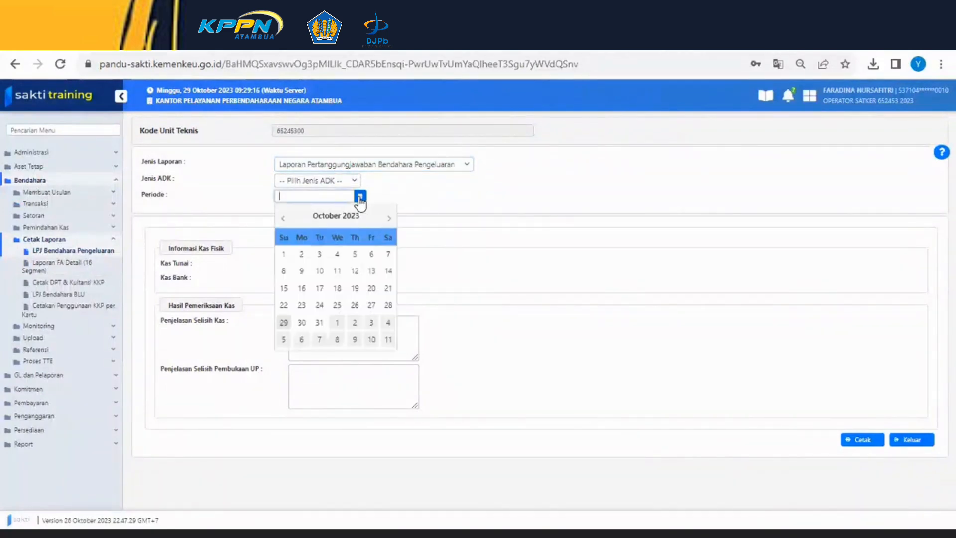
{"action": "left_click", "coordinate": [284, 217]}
{"action": "left_click", "coordinate": [284, 218]}
{"action": "left_click", "coordinate": [354, 325]}
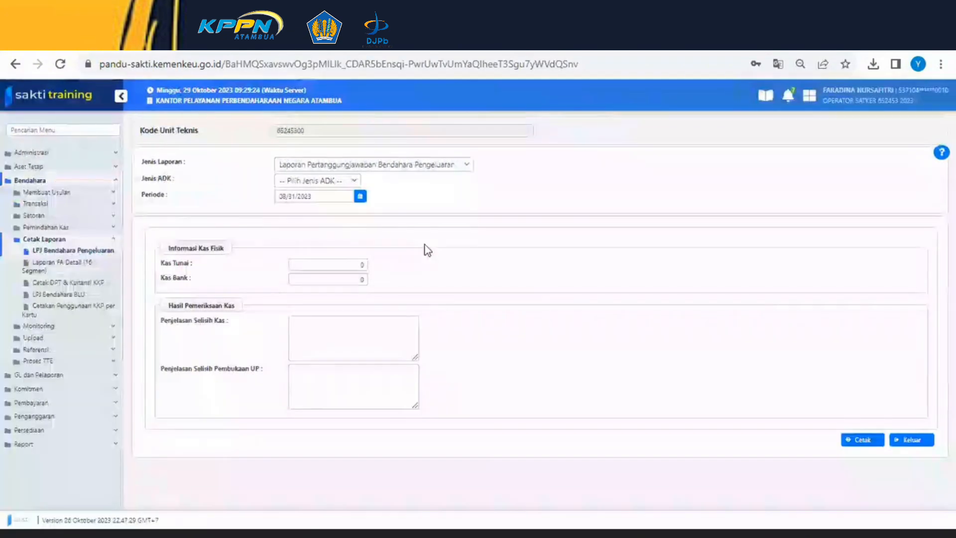
- Print the report, acknowledge the notice, and download it with the first Kuasa Pengguna Anggaran signatory
{"action": "left_click", "coordinate": [854, 440]}
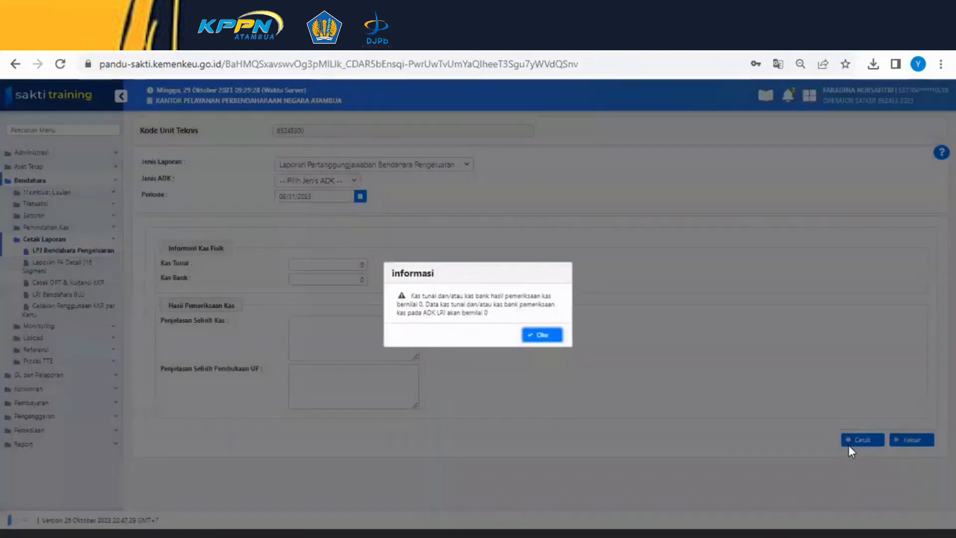
{"action": "left_click", "coordinate": [527, 340]}
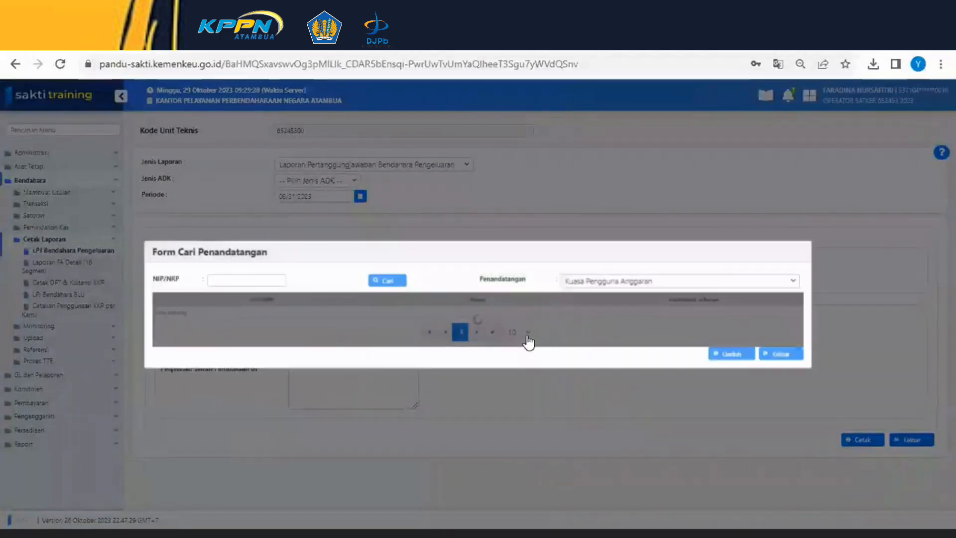
{"action": "left_click", "coordinate": [586, 309]}
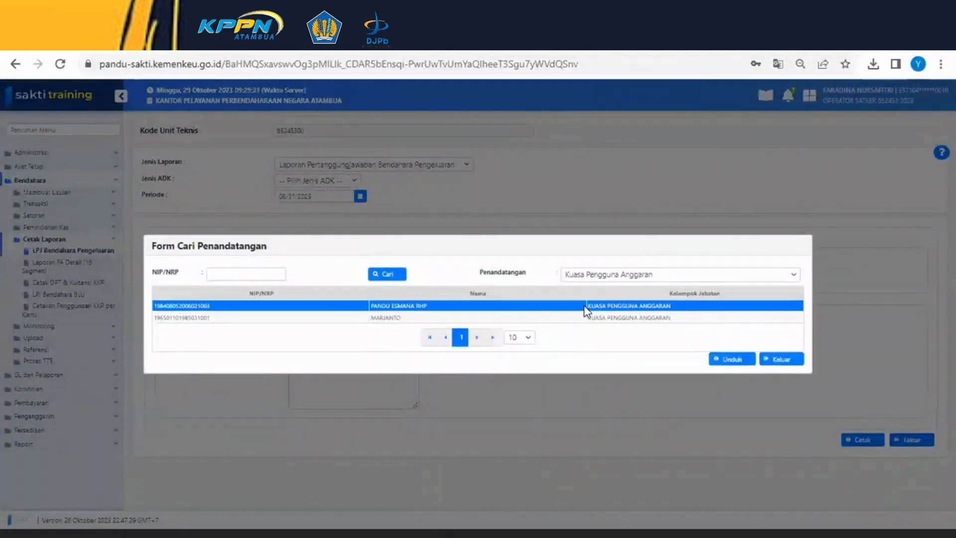
{"action": "left_click", "coordinate": [724, 360]}
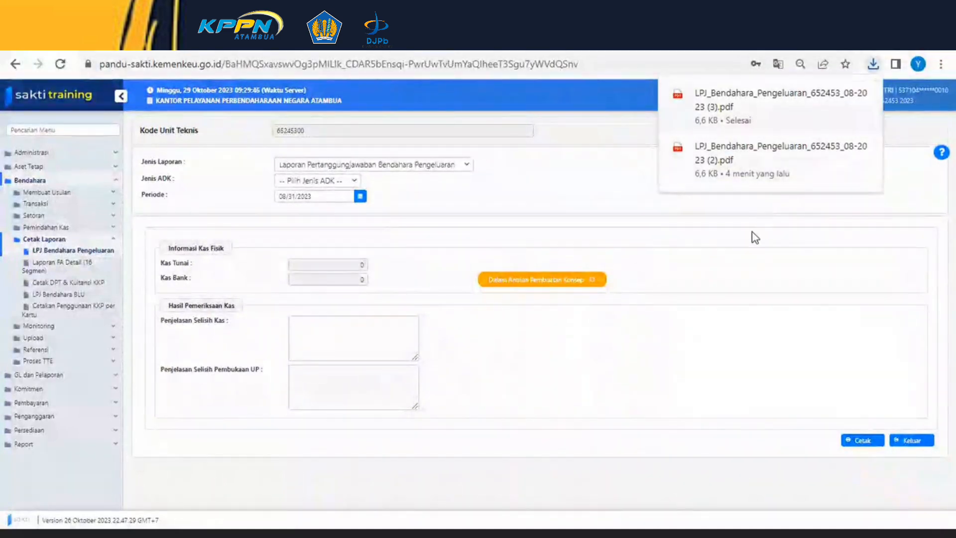
- Change the Periode date to 30 September 2023
{"action": "left_click", "coordinate": [716, 242]}
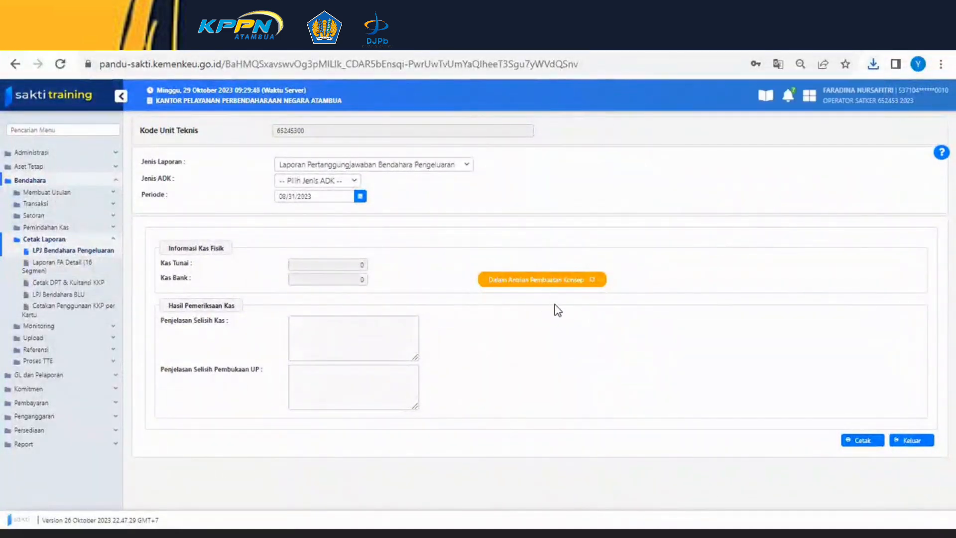
{"action": "left_click", "coordinate": [593, 280]}
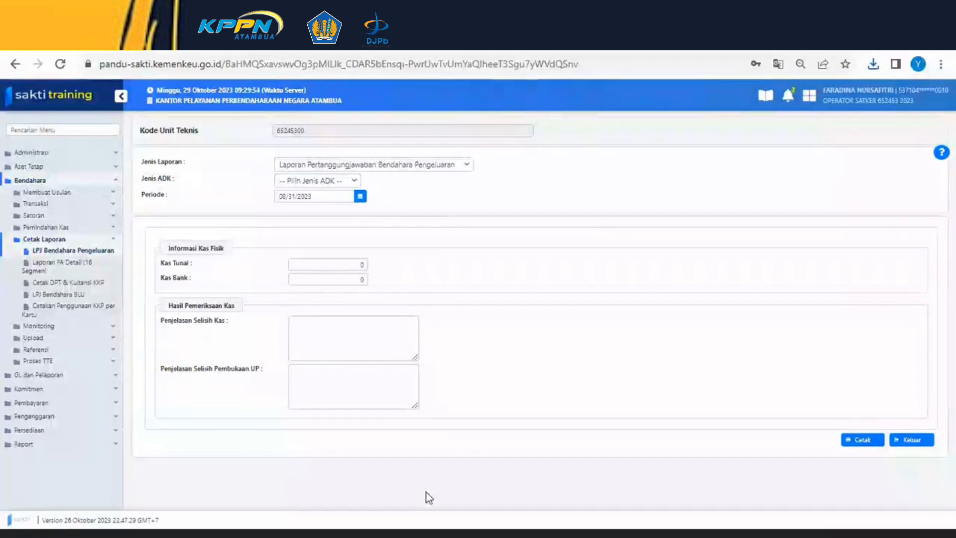
{"action": "left_click", "coordinate": [360, 197]}
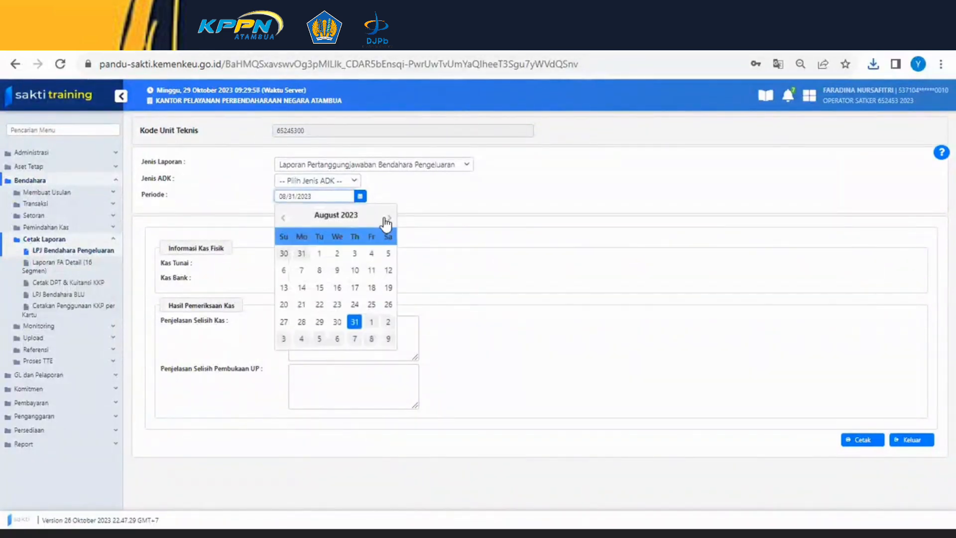
{"action": "left_click", "coordinate": [387, 218]}
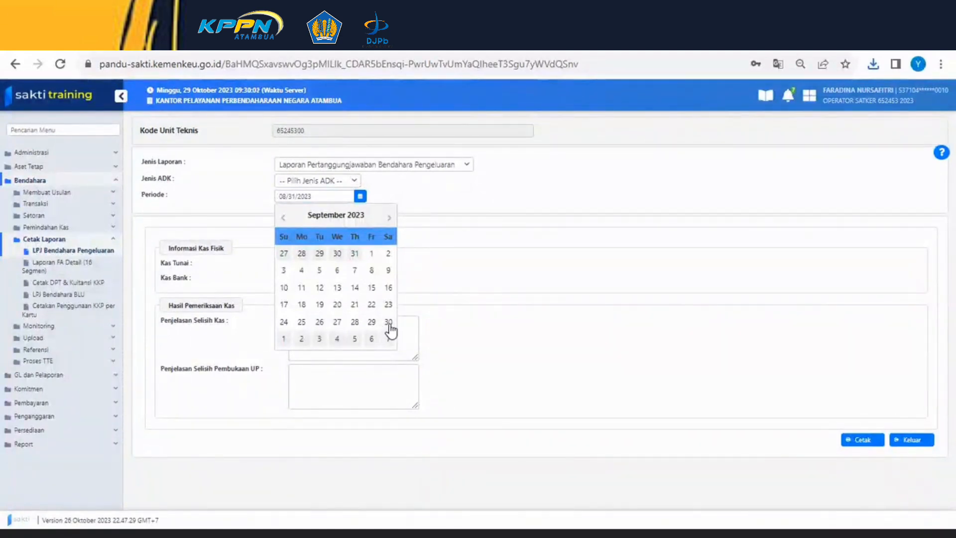
{"action": "left_click", "coordinate": [388, 323]}
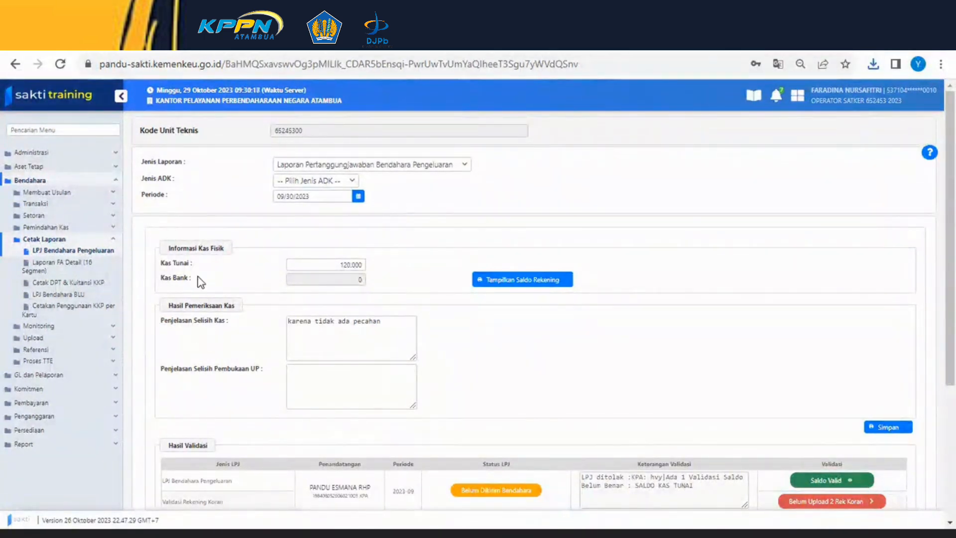
- Set Kas Tunai to 10.000
{"action": "double_click", "coordinate": [359, 263]}
{"action": "type", "text": "0"}
- Open the per-account bank balances and save a balance of 100.000 for the BPG 172 KPPN ATAMBUA account
{"action": "left_click", "coordinate": [514, 292]}
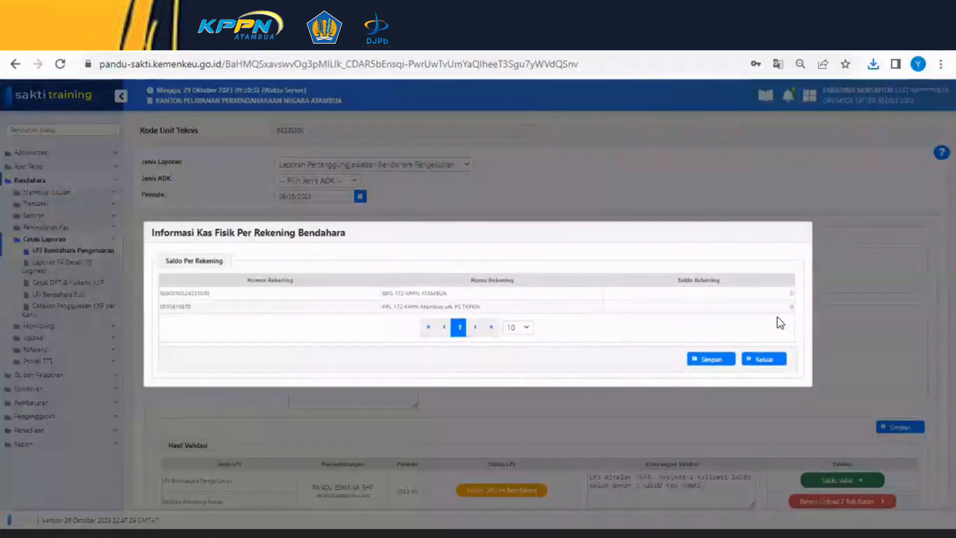
{"action": "left_click", "coordinate": [791, 296]}
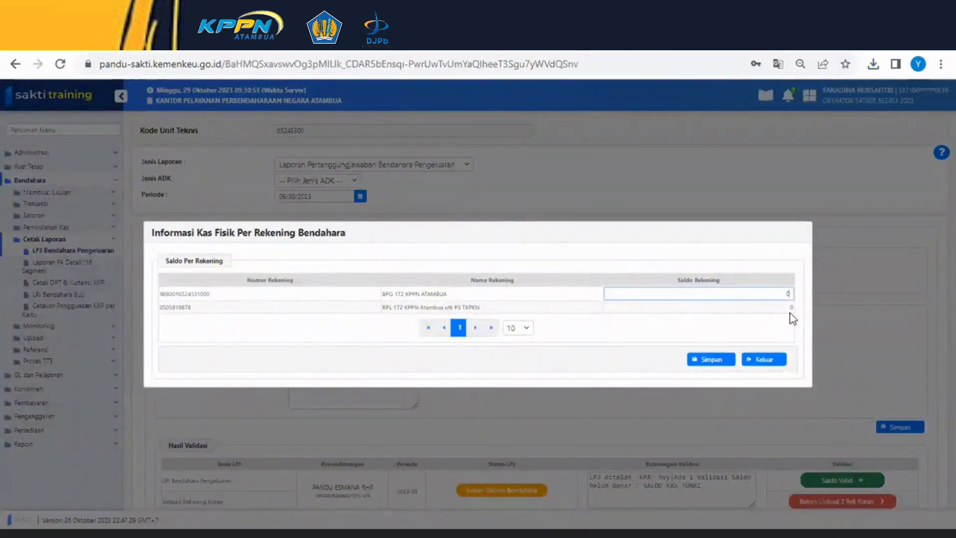
{"action": "type", "text": "100.000"}
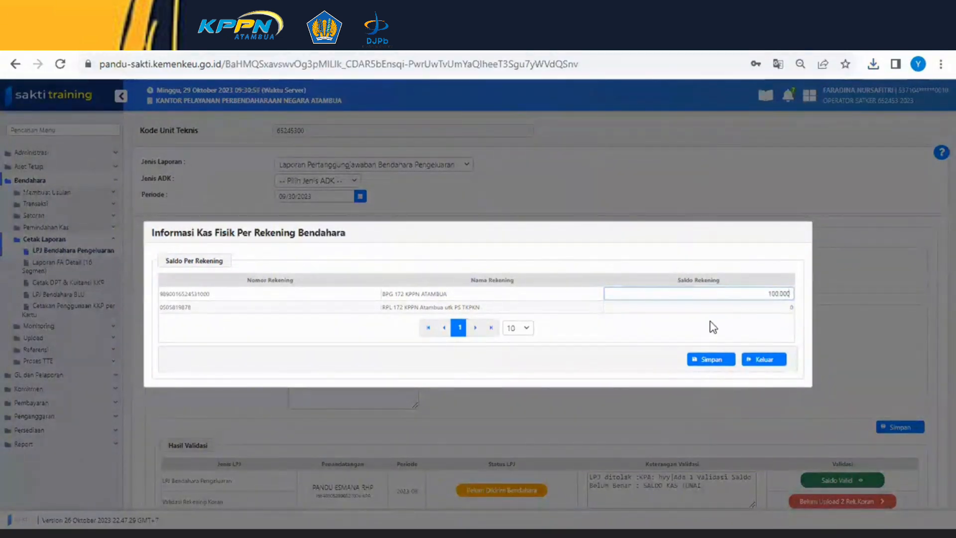
{"action": "left_click", "coordinate": [707, 361]}
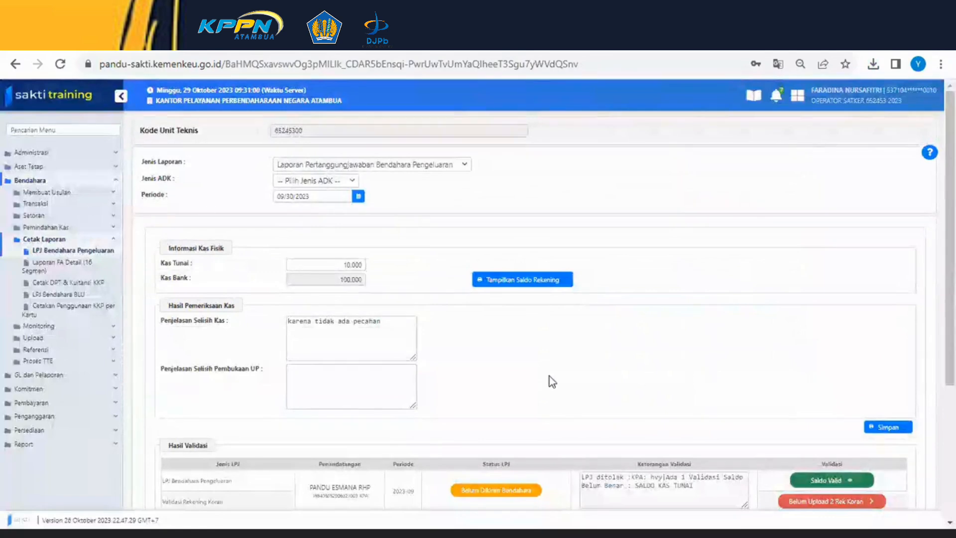
- Save the cash examination data, selecting the first Kuasa Pengguna Anggaran signatory and downloading
{"action": "scroll", "coordinate": [568, 386], "scroll_direction": "down", "scroll_amount": 3}
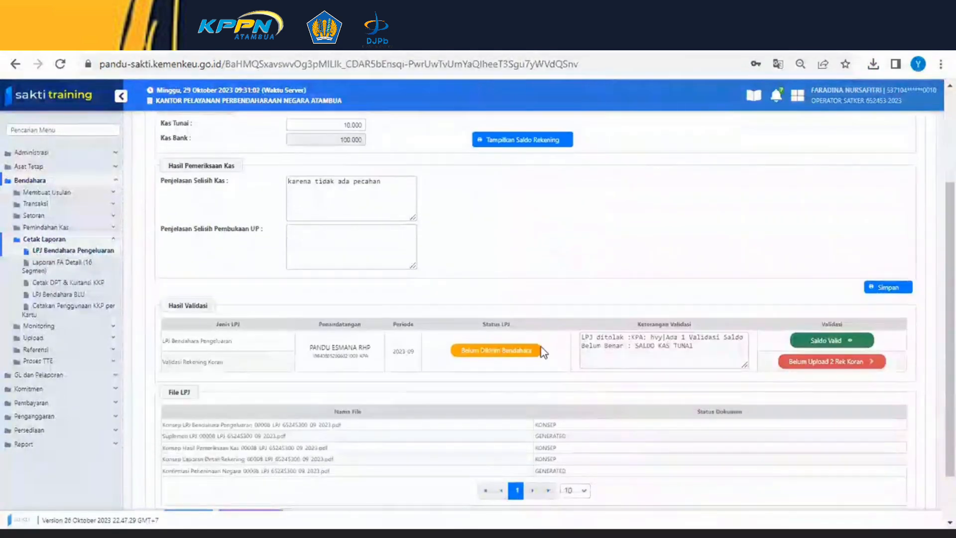
{"action": "scroll", "coordinate": [552, 346], "scroll_direction": "up", "scroll_amount": 3}
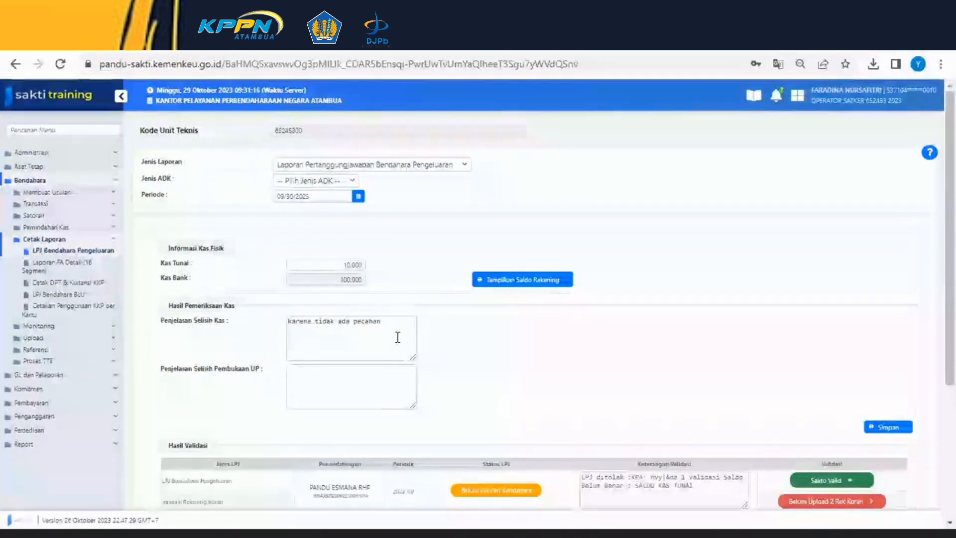
{"action": "scroll", "coordinate": [396, 336], "scroll_direction": "down", "scroll_amount": 2}
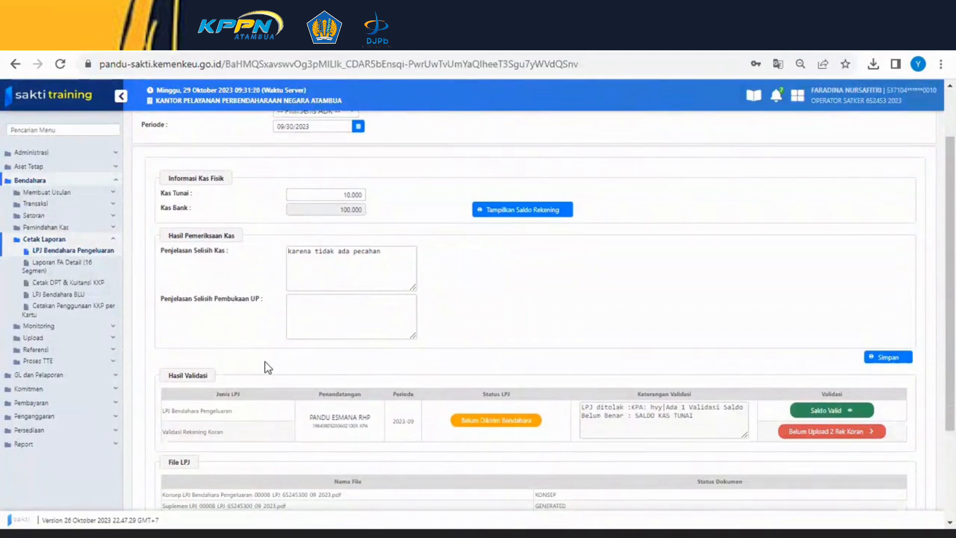
{"action": "scroll", "coordinate": [249, 373], "scroll_direction": "down", "scroll_amount": 2}
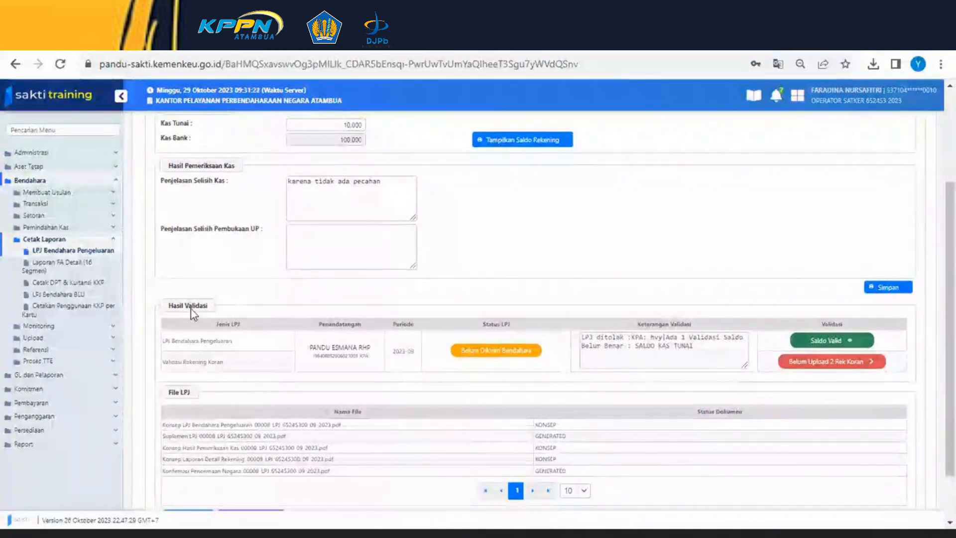
{"action": "scroll", "coordinate": [541, 264], "scroll_direction": "up", "scroll_amount": 4}
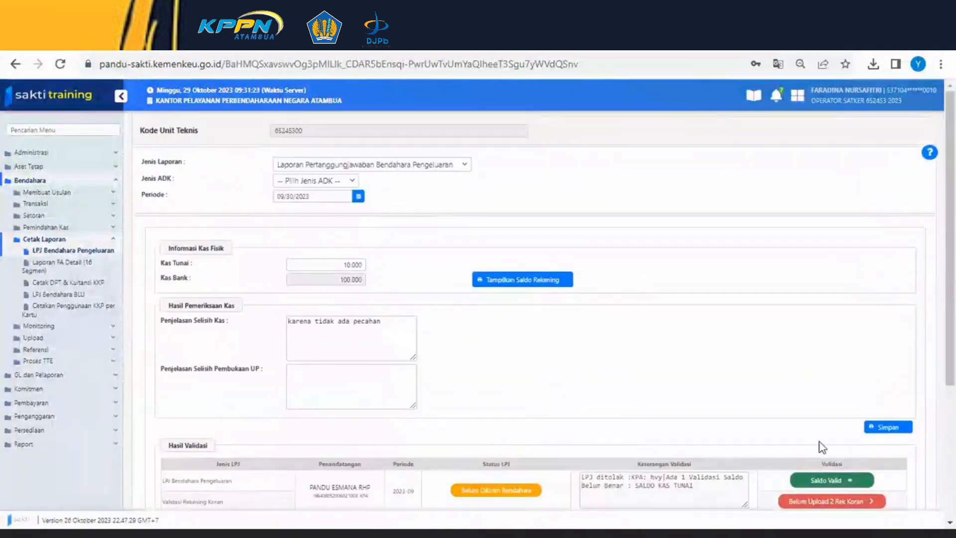
{"action": "left_click", "coordinate": [888, 427]}
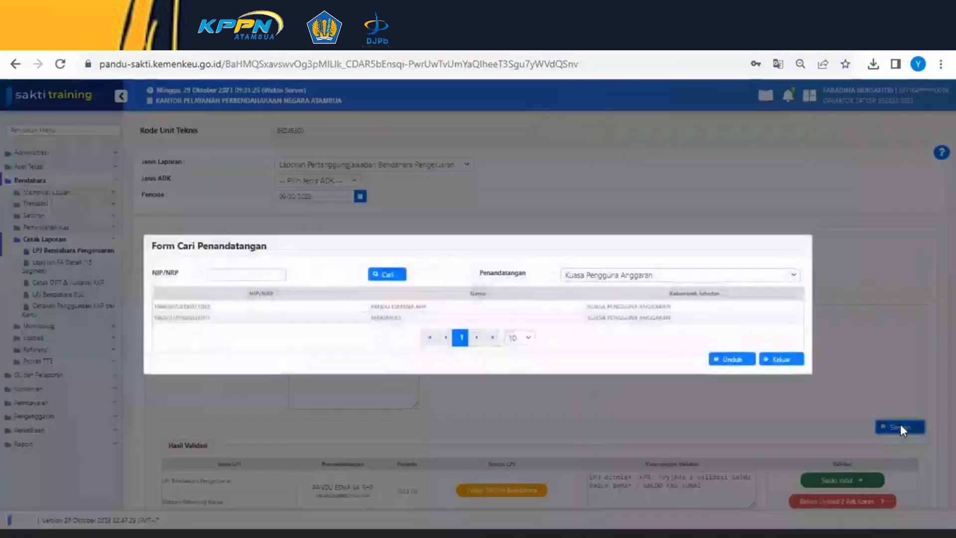
{"action": "left_click", "coordinate": [565, 306]}
{"action": "left_click", "coordinate": [731, 359]}
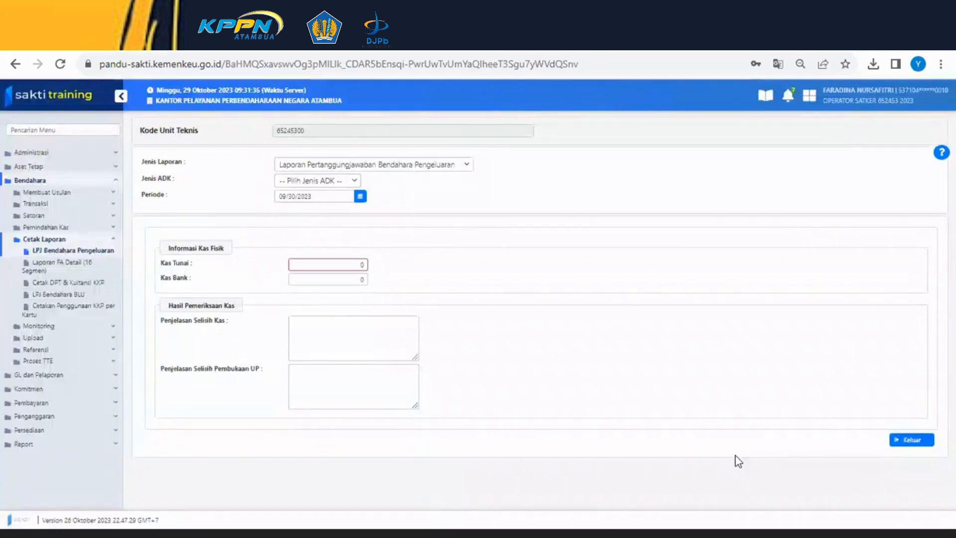
- Reselect 30 September 2023 as the period and review the Hasil Validasi section
{"action": "left_click", "coordinate": [360, 198]}
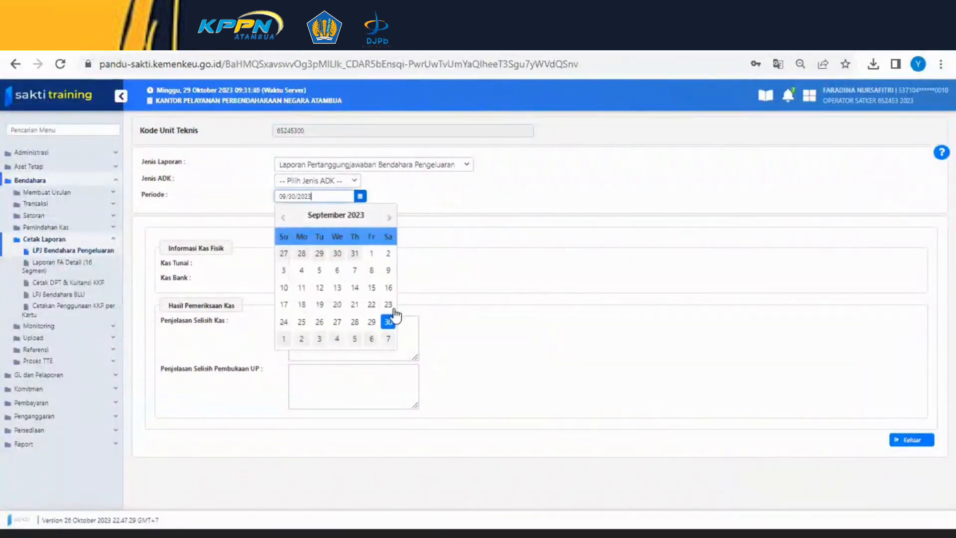
{"action": "left_click", "coordinate": [389, 322]}
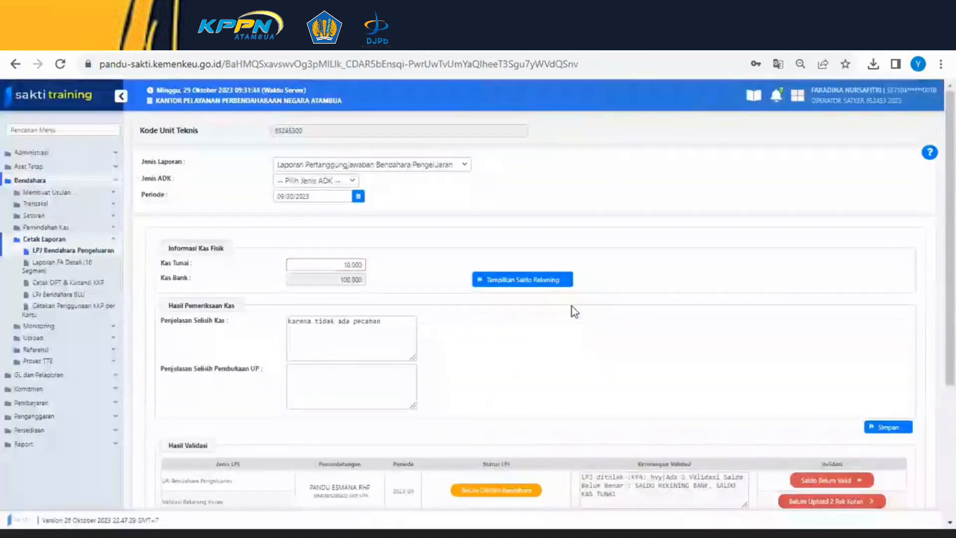
{"action": "scroll", "coordinate": [453, 391], "scroll_direction": "down", "scroll_amount": 2}
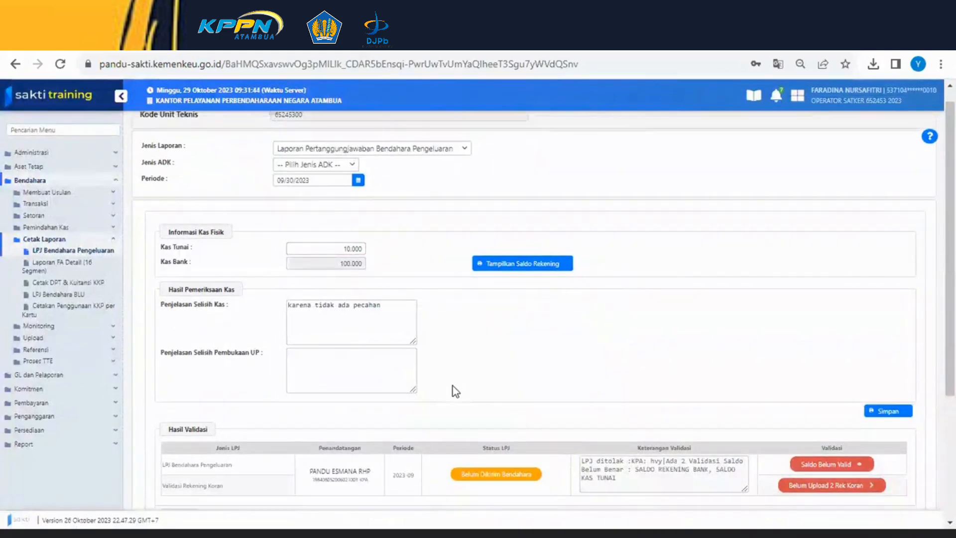
{"action": "scroll", "coordinate": [449, 393], "scroll_direction": "down", "scroll_amount": 2}
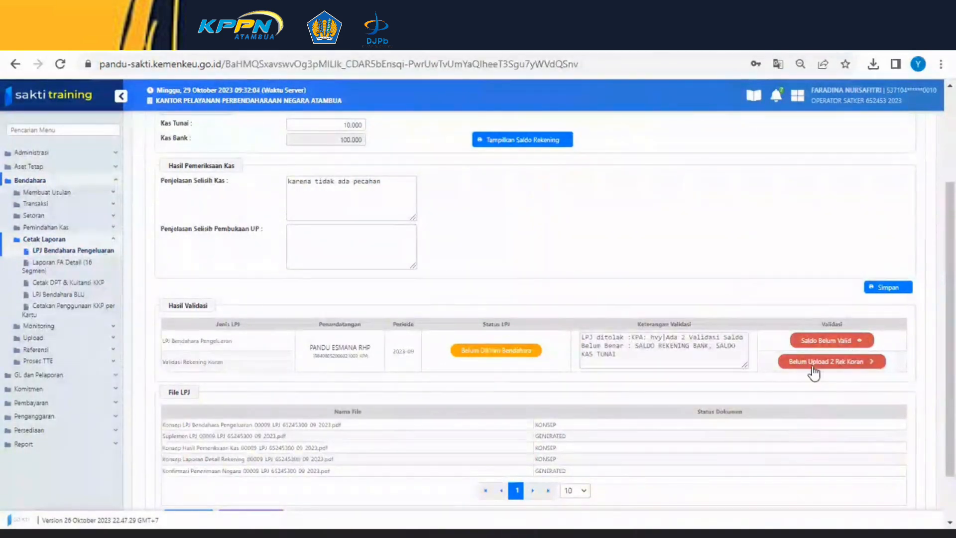
- Open the balance validation details and examine the checks on opening balances, UP, bank account and cash in the vault
{"action": "left_click", "coordinate": [860, 344]}
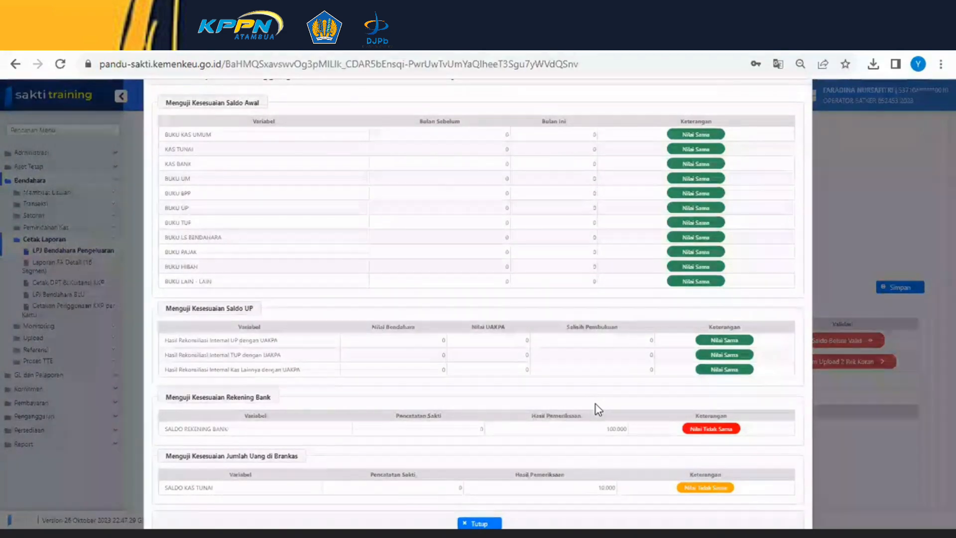
{"action": "key", "text": "ctrl+minus"}
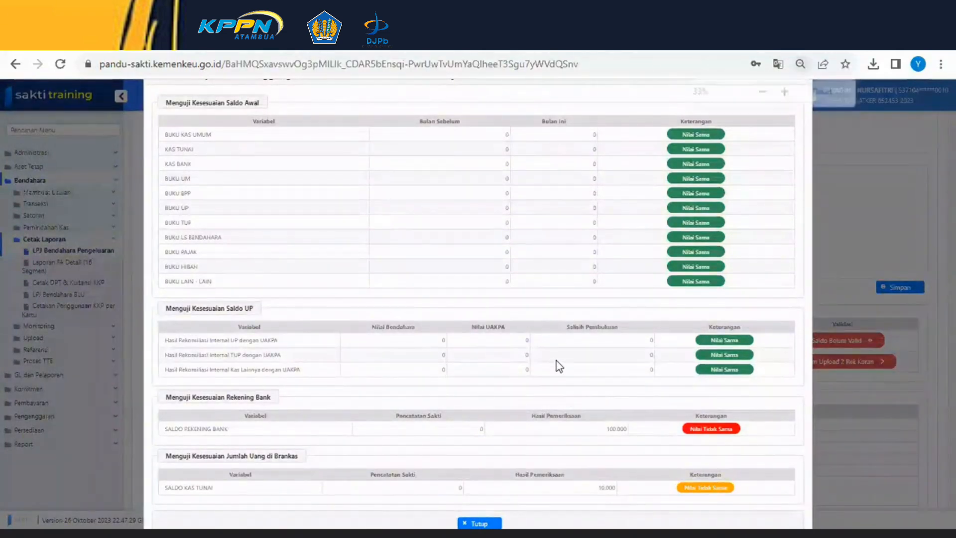
{"action": "key", "text": "ctrl+plus"}
{"action": "key", "text": "ctrl+plus"}
{"action": "key", "text": "ctrl+plus"}
{"action": "key", "text": "ctrl+plus"}
{"action": "key", "text": "ctrl+plus"}
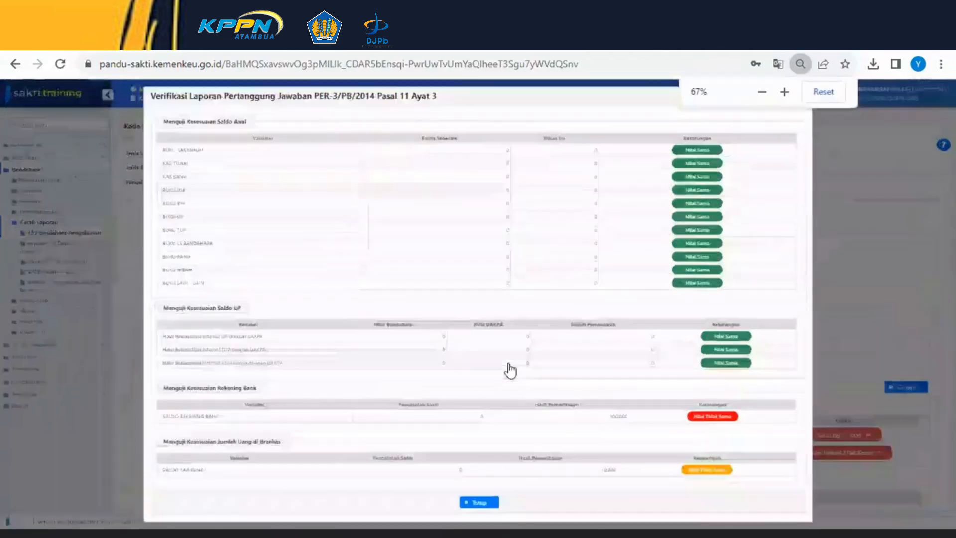
{"action": "key", "text": "ctrl+plus"}
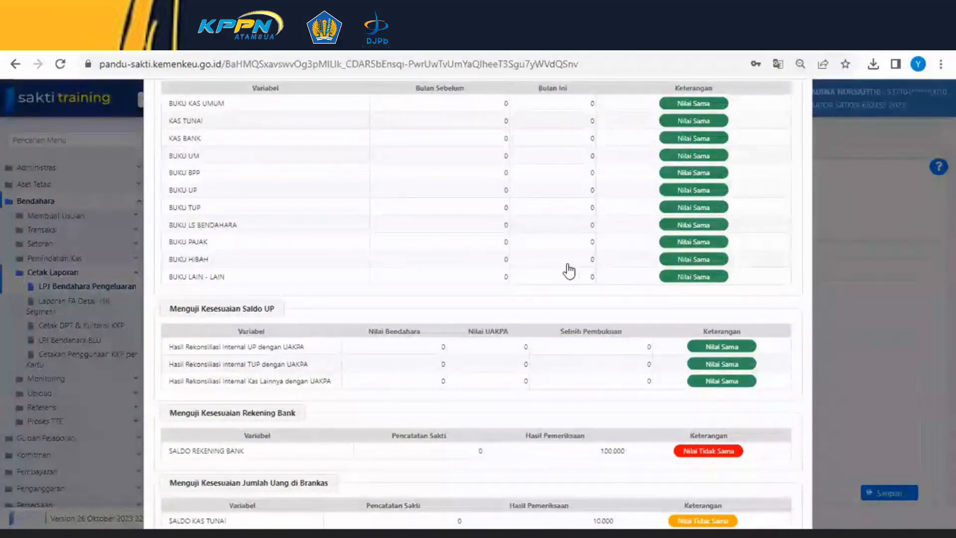
{"action": "key", "text": "ctrl+minus"}
{"action": "key", "text": "ctrl+minus"}
{"action": "key", "text": "ctrl+minus"}
{"action": "key", "text": "ctrl+minus"}
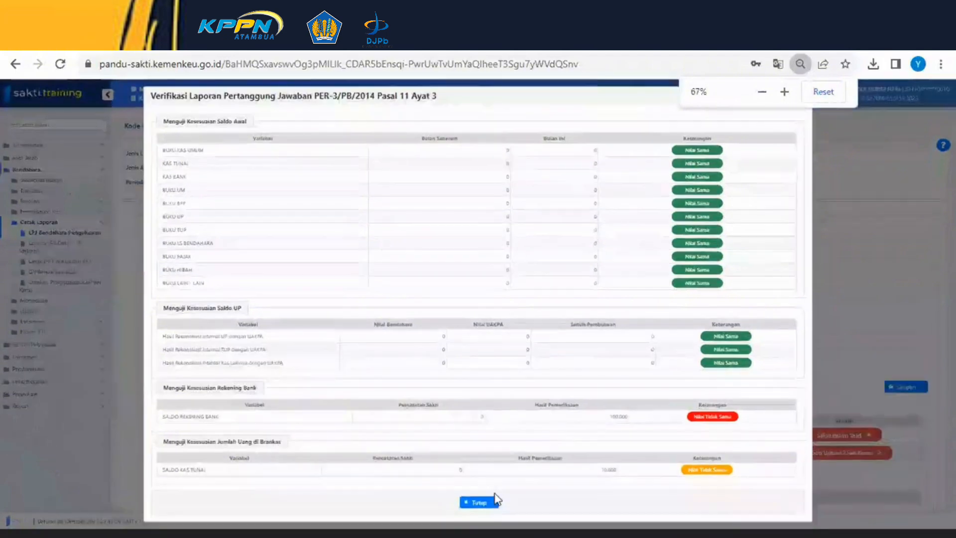
{"action": "left_click", "coordinate": [493, 501]}
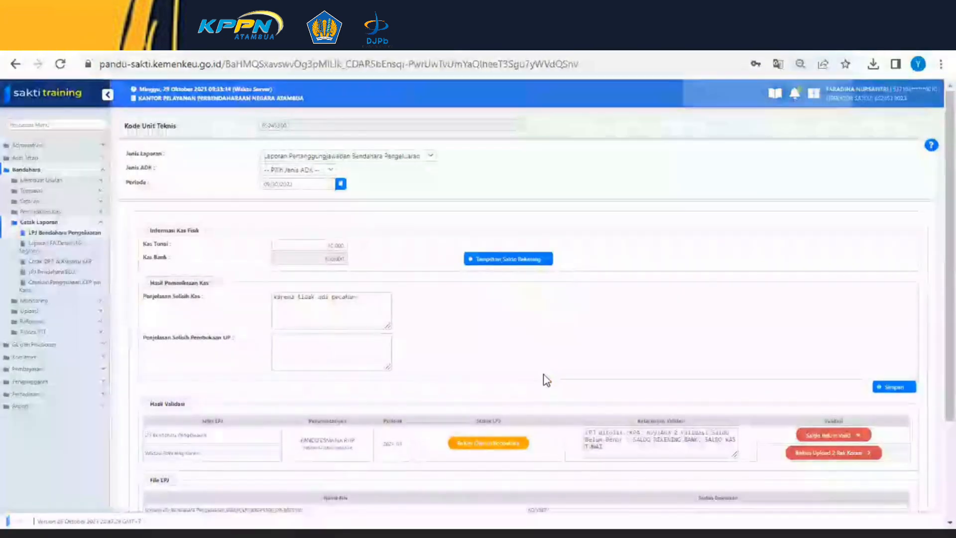
- Upload the bank statement file LPJ_Bendahara_Pengeluaran_652453_08-2023 (3).pdf from Downloads for the BPG 172 KPPN ATAMBUA account
{"action": "key", "text": "ctrl+plus"}
{"action": "key", "text": "ctrl+plus"}
{"action": "key", "text": "ctrl+plus"}
{"action": "key", "text": "ctrl+plus"}
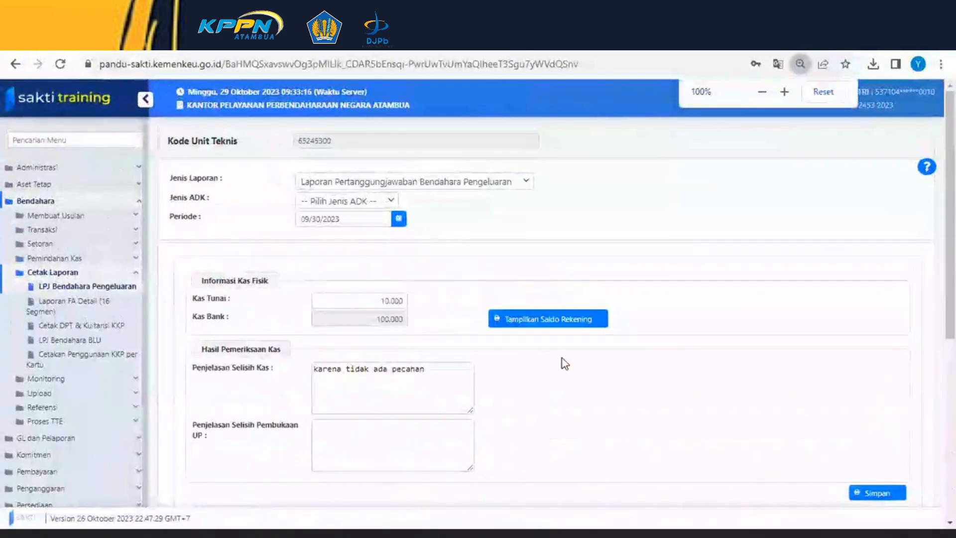
{"action": "scroll", "coordinate": [562, 358], "scroll_direction": "down", "scroll_amount": 3}
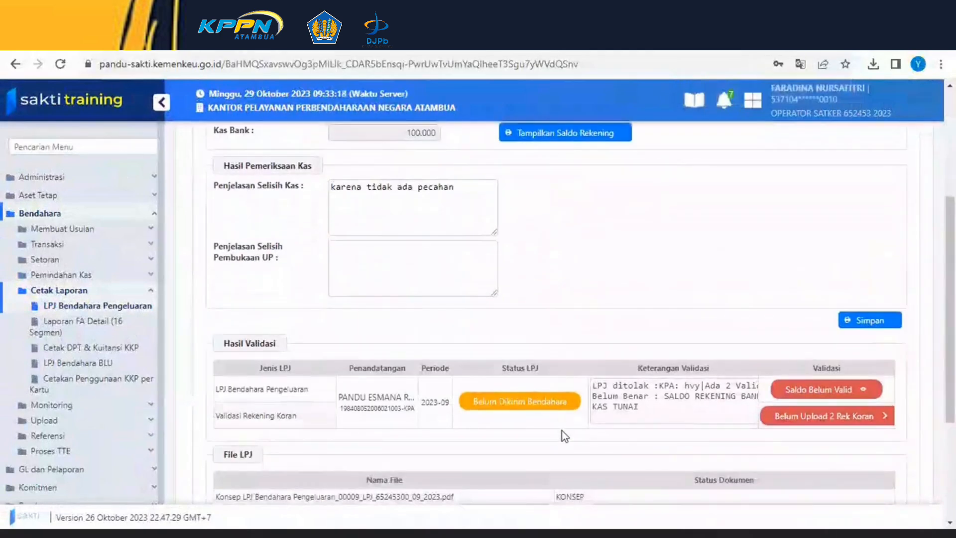
{"action": "scroll", "coordinate": [552, 440], "scroll_direction": "down", "scroll_amount": 2}
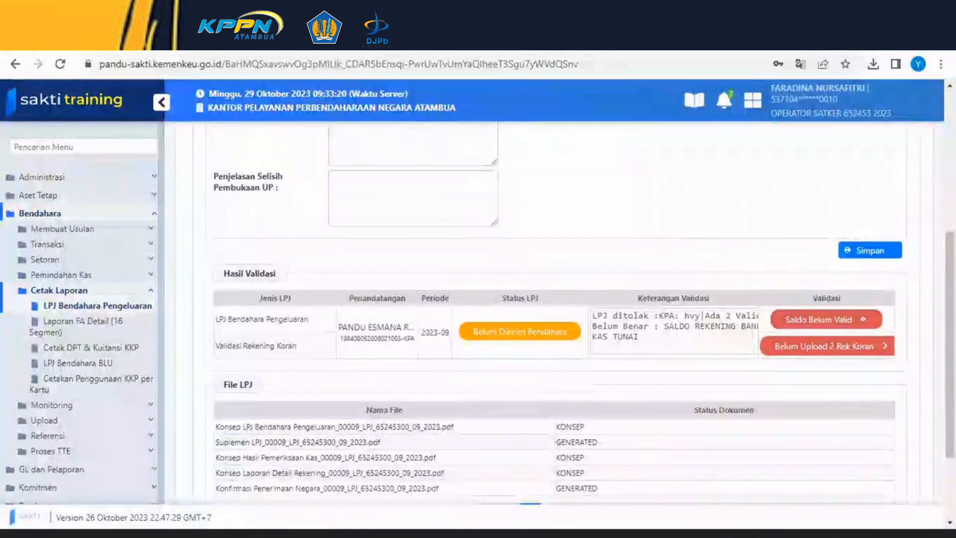
{"action": "left_click", "coordinate": [886, 349]}
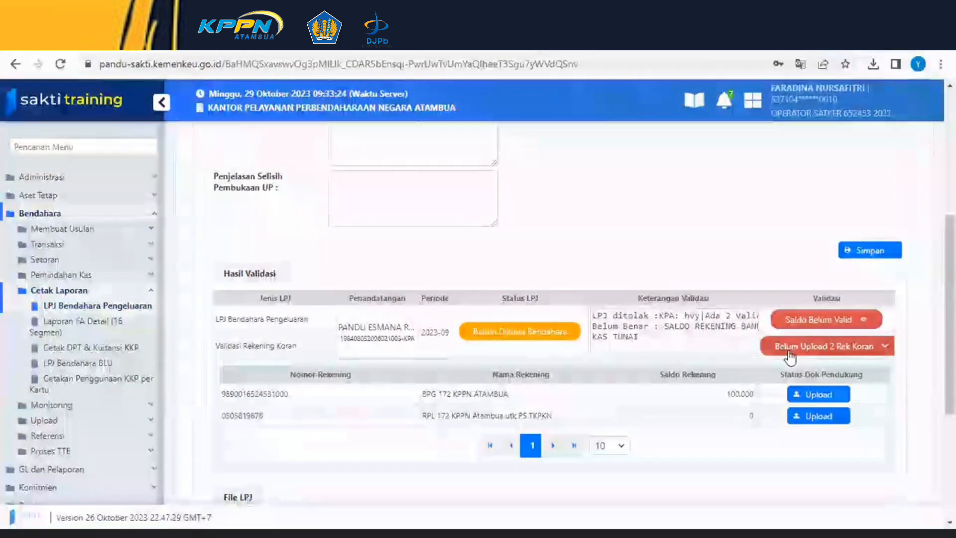
{"action": "left_click", "coordinate": [886, 349]}
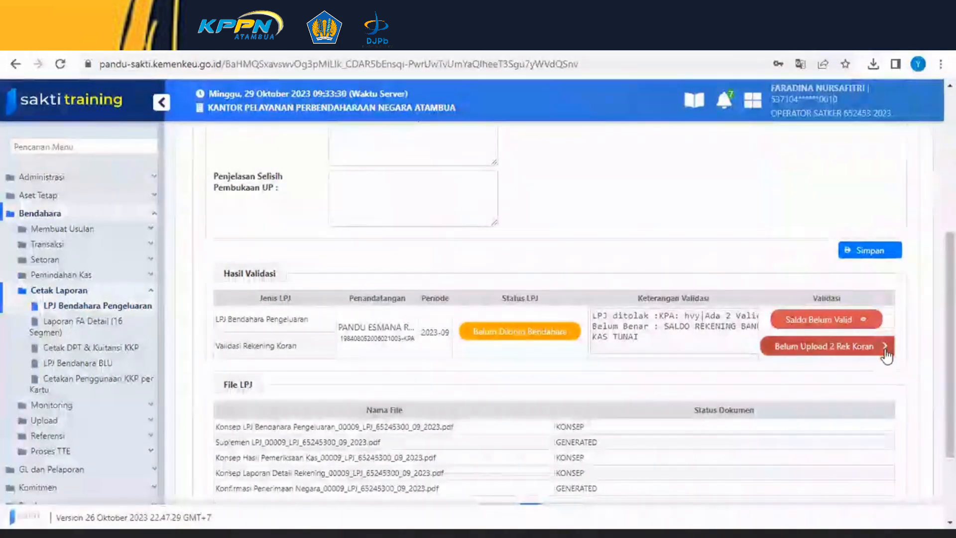
{"action": "left_click", "coordinate": [886, 350]}
{"action": "left_click", "coordinate": [823, 394]}
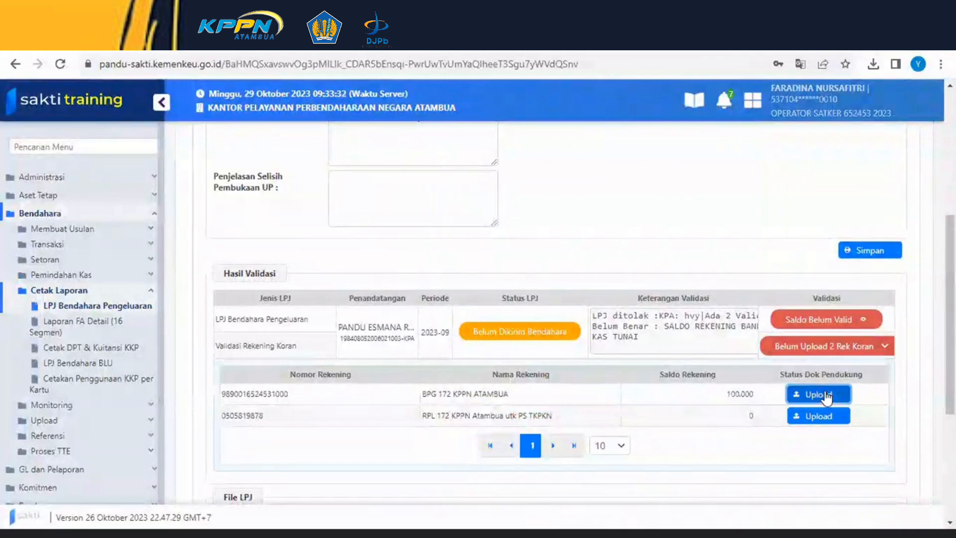
{"action": "left_click", "coordinate": [273, 465]}
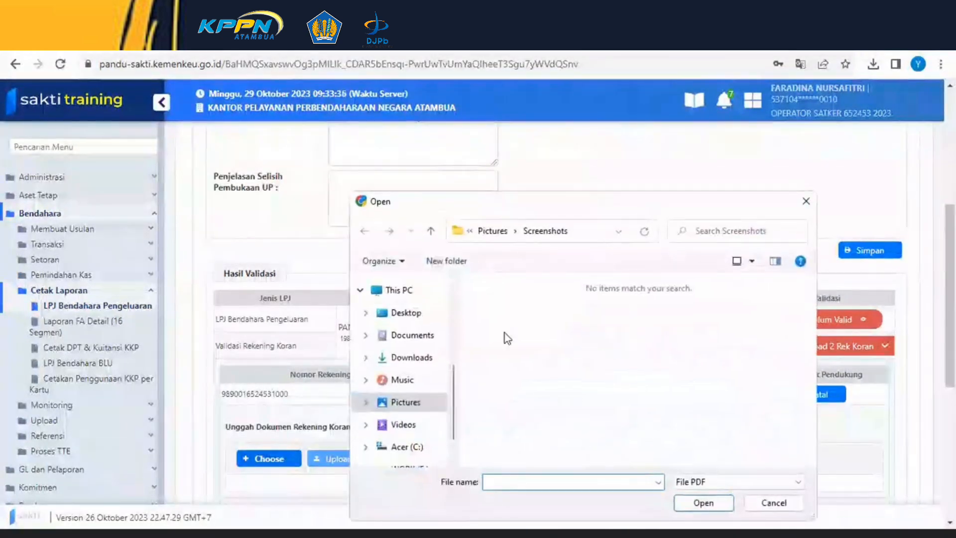
{"action": "left_click", "coordinate": [409, 361]}
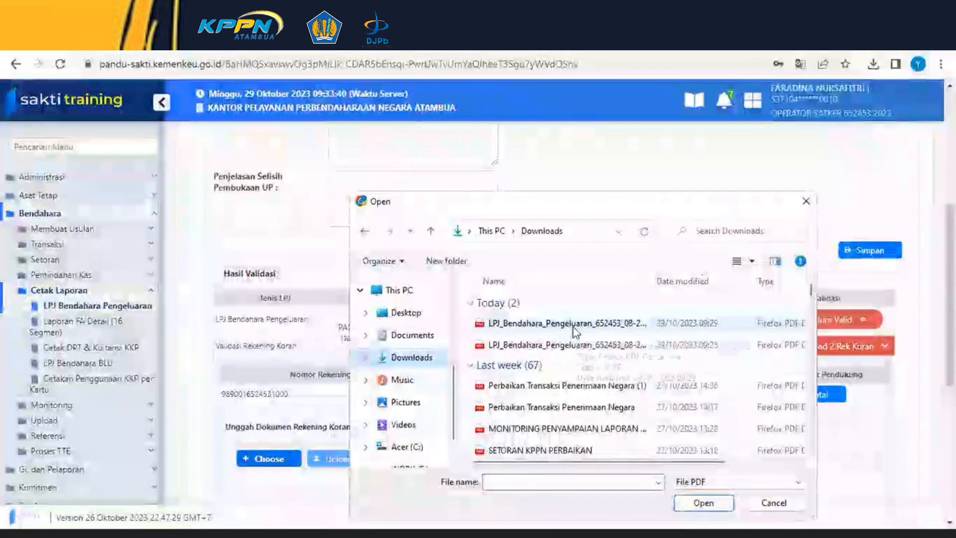
{"action": "left_click", "coordinate": [572, 327]}
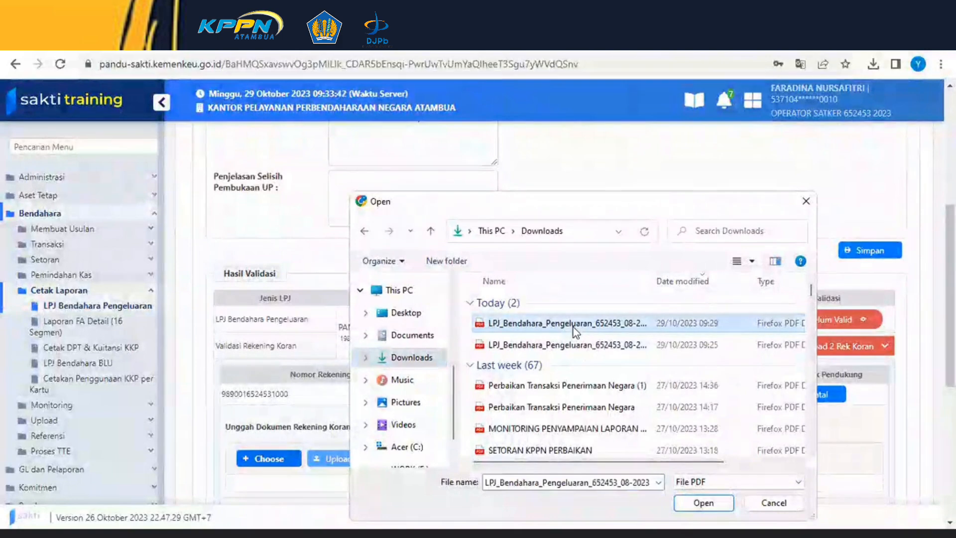
{"action": "left_click", "coordinate": [713, 505]}
{"action": "scroll", "coordinate": [506, 427], "scroll_direction": "down", "scroll_amount": 3}
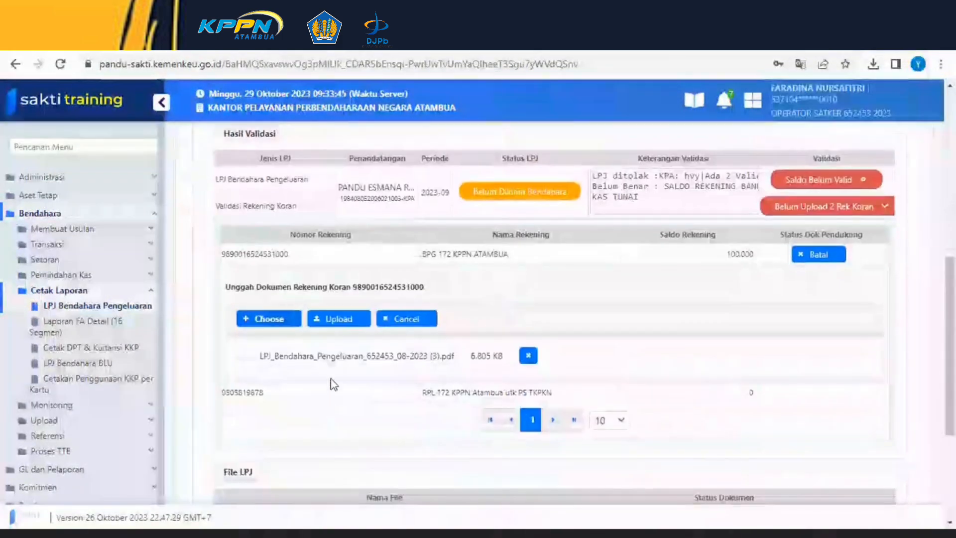
{"action": "left_click", "coordinate": [325, 323]}
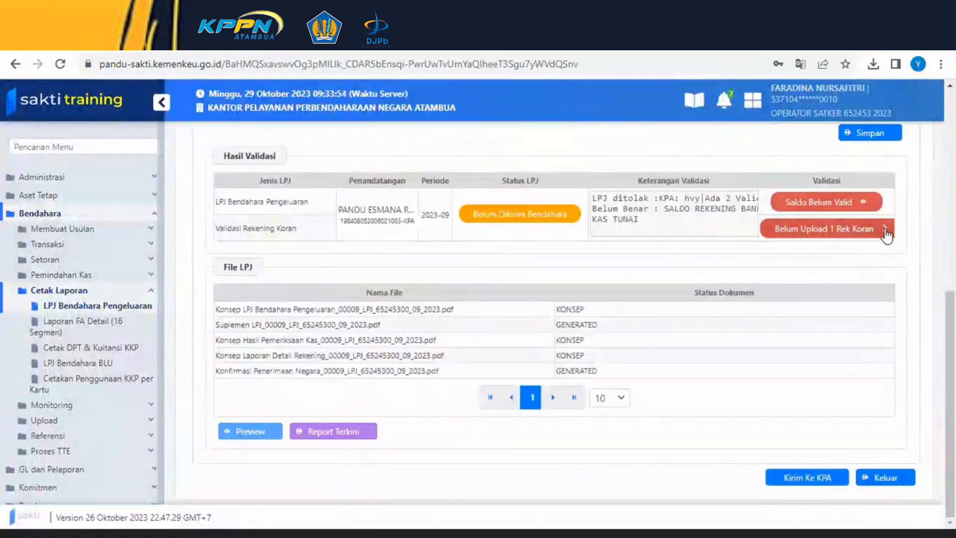
- Upload the bank statement file LPJ_Bendahara_Pengeluaran_652453_08-2023 (2).pdf for the RPL 172 KPPN Atambua utk PS TKPKN account
{"action": "left_click", "coordinate": [886, 230]}
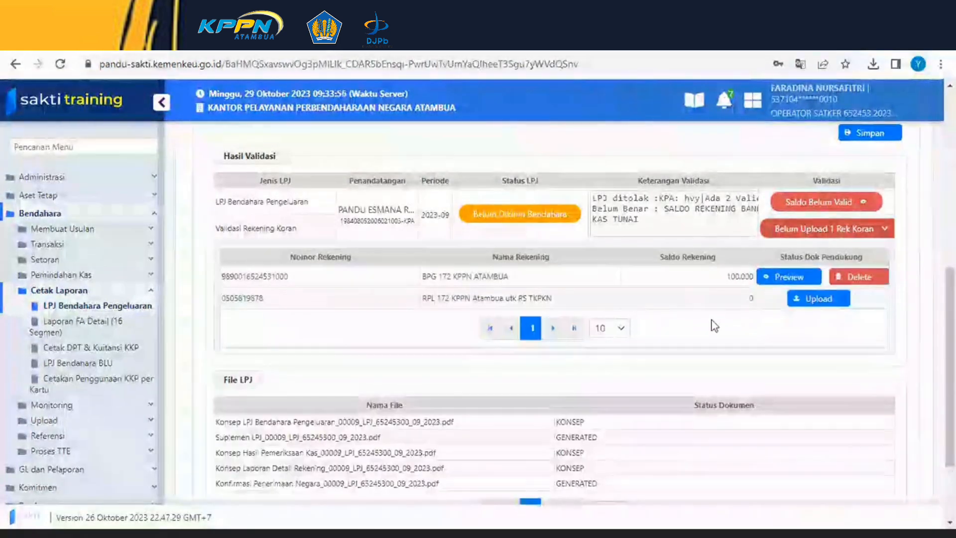
{"action": "left_click", "coordinate": [803, 299]}
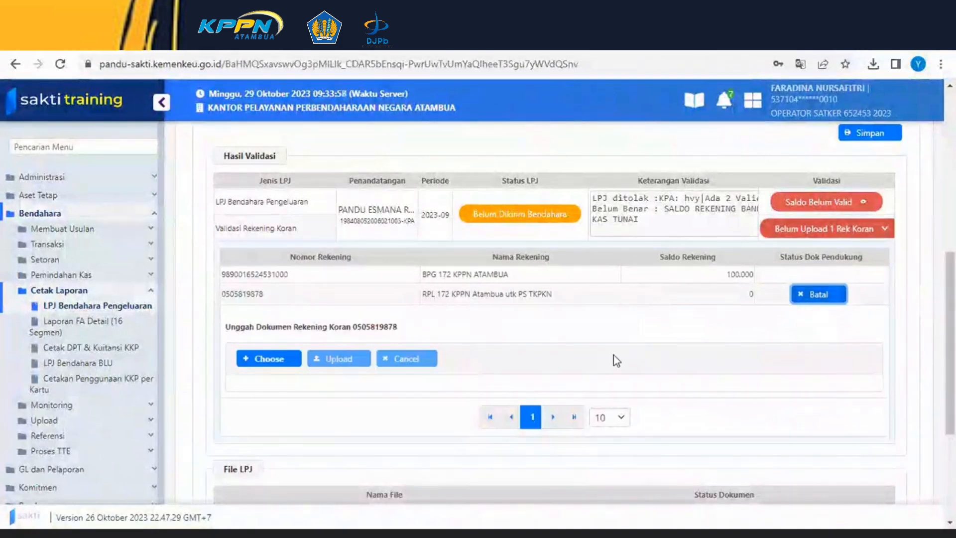
{"action": "left_click", "coordinate": [258, 359]}
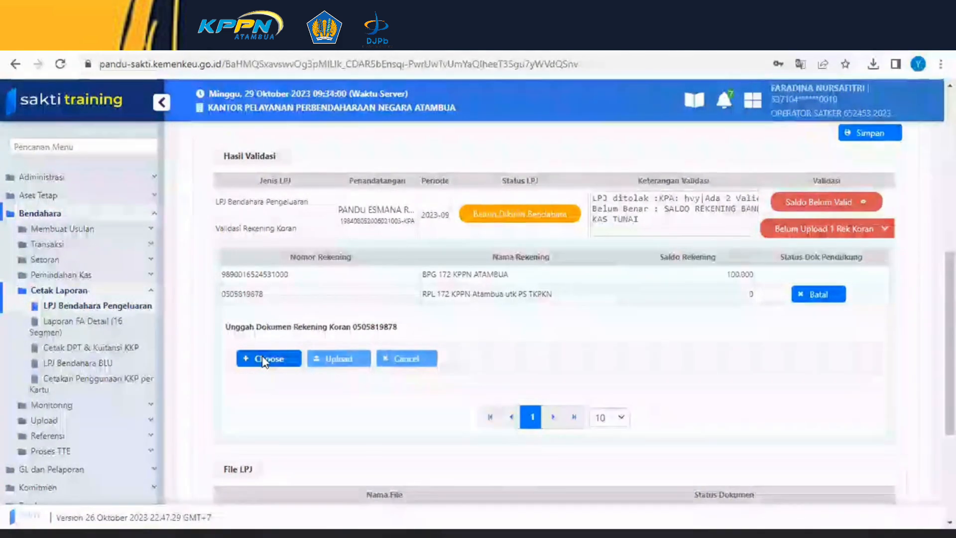
{"action": "left_click", "coordinate": [520, 345]}
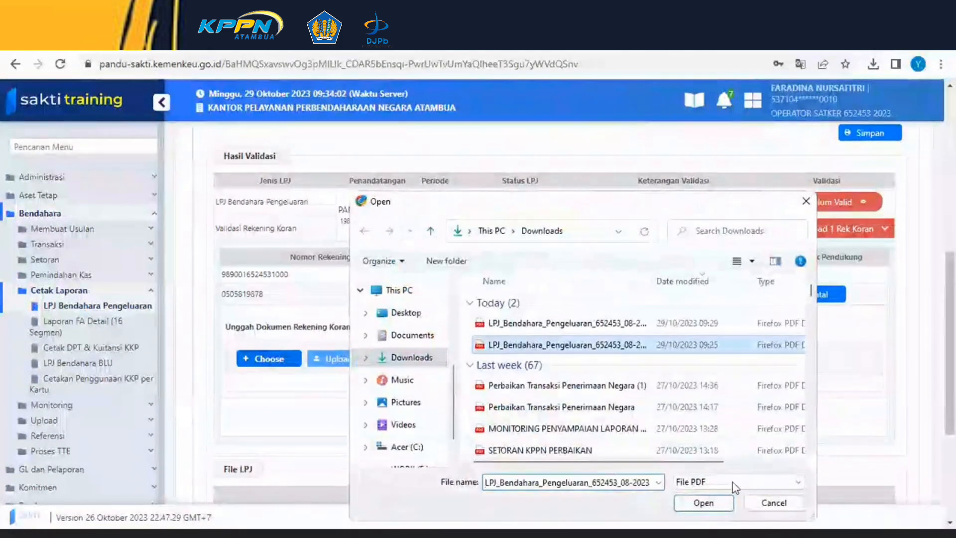
{"action": "left_click", "coordinate": [703, 503]}
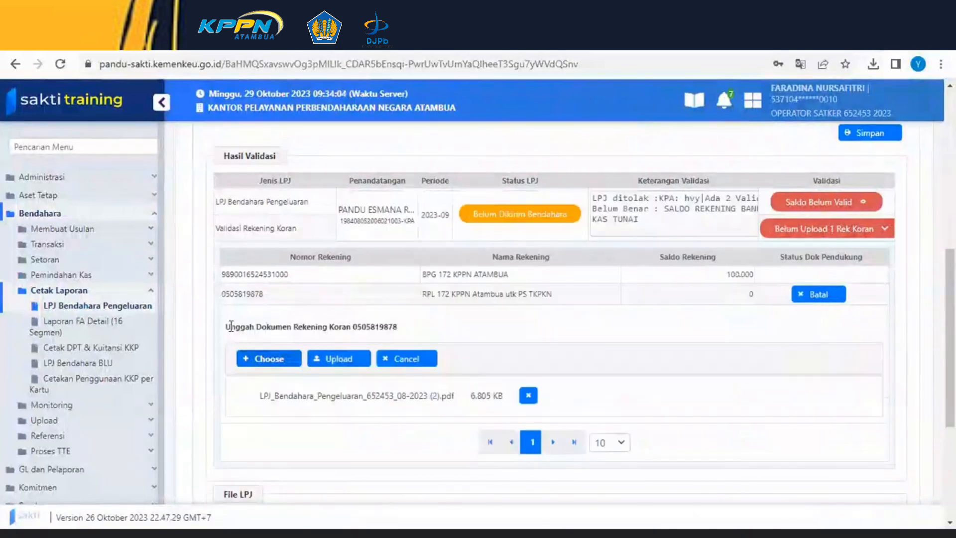
{"action": "left_click", "coordinate": [324, 361]}
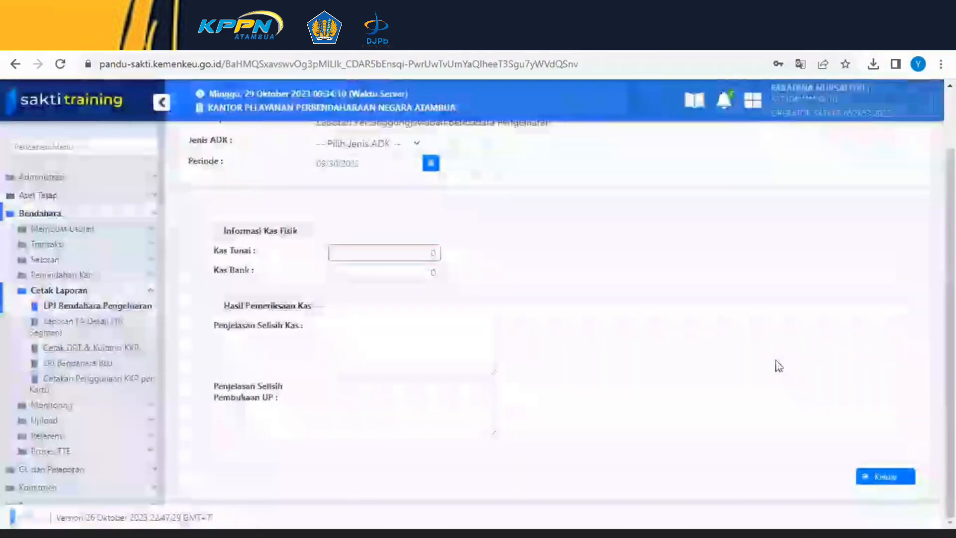
- Open the per-account bank balances, set the BPG 172 KPPN ATAMBUA balance to 0 and save
{"action": "scroll", "coordinate": [768, 353], "scroll_direction": "down", "scroll_amount": 5}
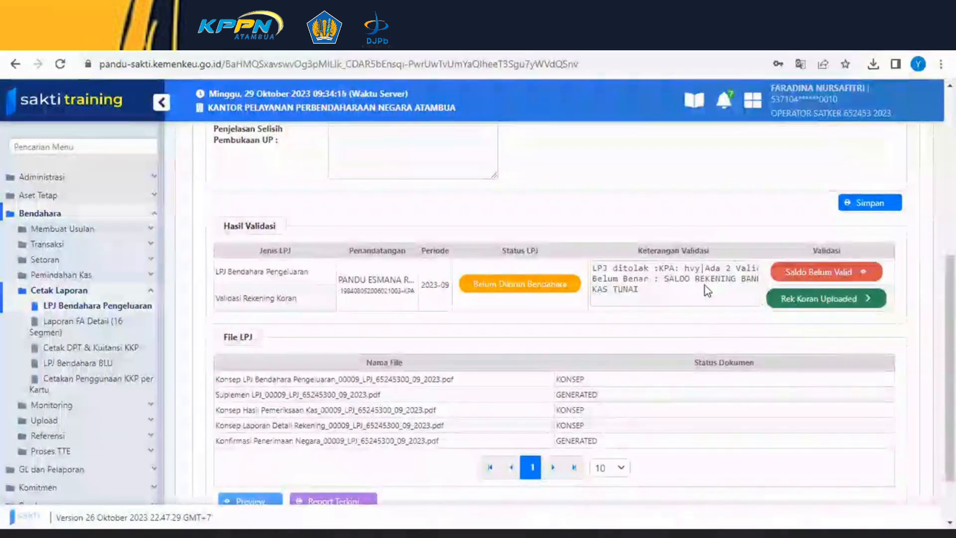
{"action": "scroll", "coordinate": [829, 307], "scroll_direction": "up", "scroll_amount": 6}
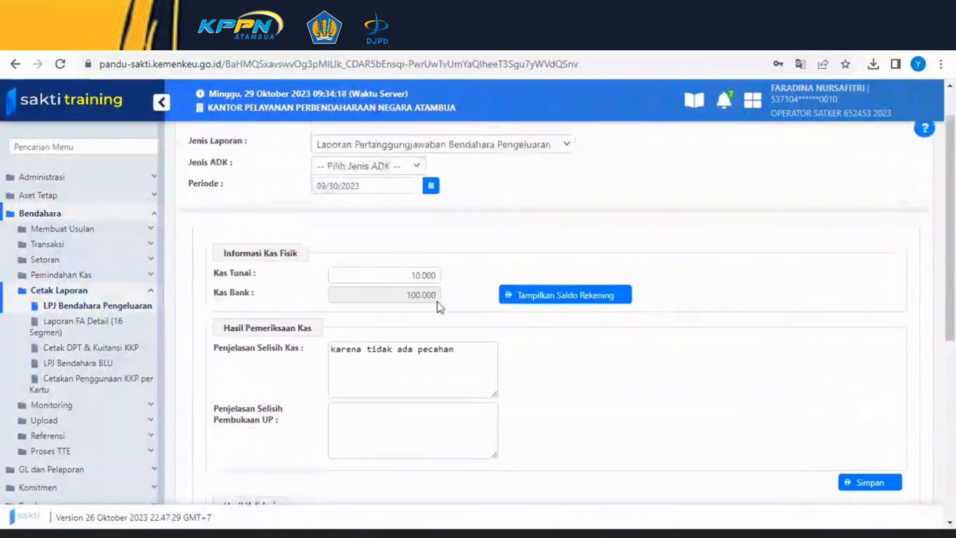
{"action": "left_click", "coordinate": [575, 298]}
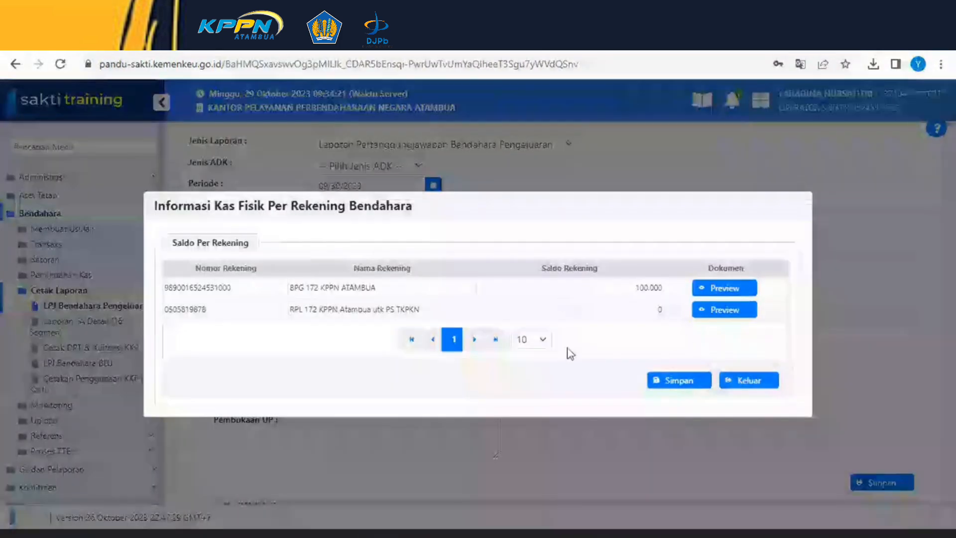
{"action": "left_click", "coordinate": [656, 287]}
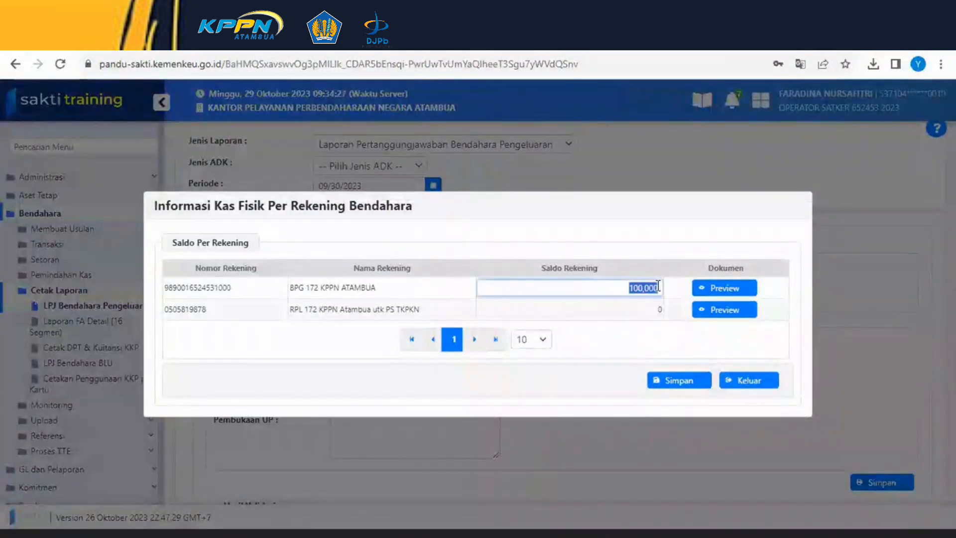
{"action": "type", "text": "0"}
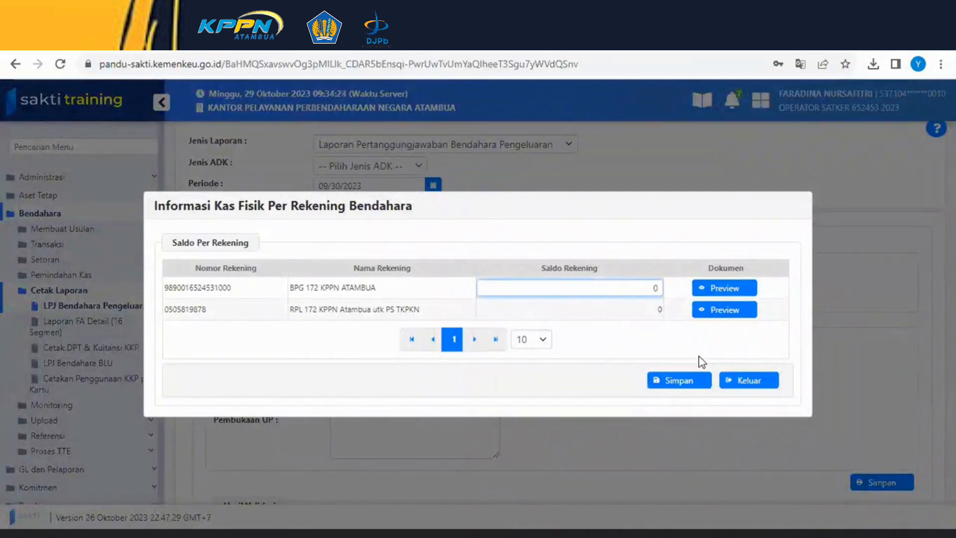
{"action": "left_click", "coordinate": [664, 387]}
- Save the cash examination data again, selecting the first Kuasa Pengguna Anggaran signatory and downloading
{"action": "scroll", "coordinate": [862, 418], "scroll_direction": "down", "scroll_amount": 2}
{"action": "scroll", "coordinate": [862, 417], "scroll_direction": "down", "scroll_amount": 1}
{"action": "left_click", "coordinate": [857, 349]}
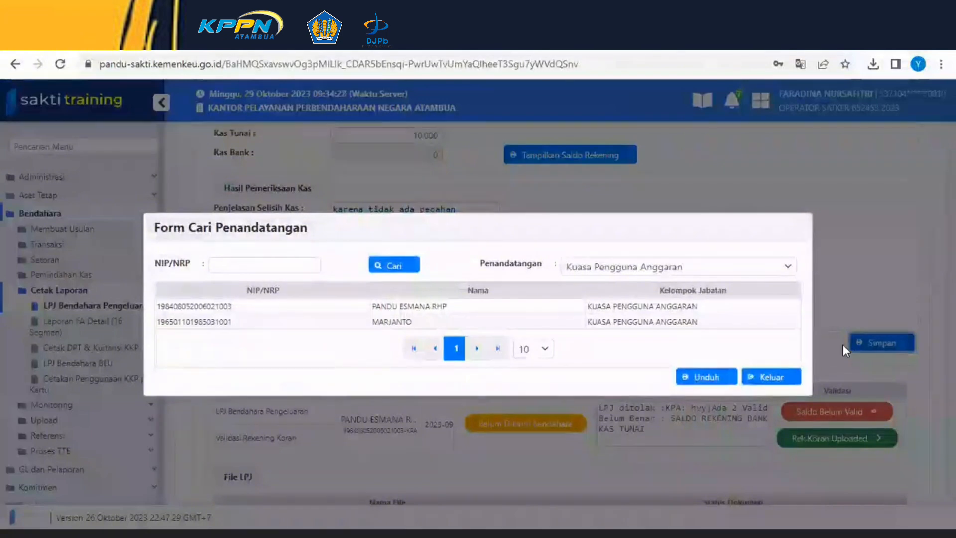
{"action": "left_click", "coordinate": [567, 307]}
{"action": "left_click", "coordinate": [682, 376]}
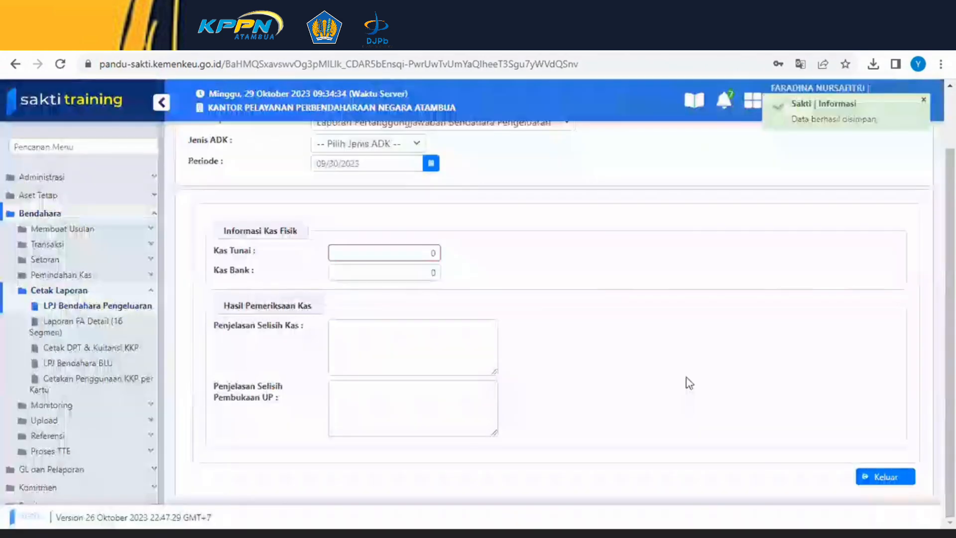
- Review the updated validation results and select the Konsep LPJ Bendahara Pengeluaran file in the LPJ file list
{"action": "scroll", "coordinate": [689, 384], "scroll_direction": "down", "scroll_amount": 5}
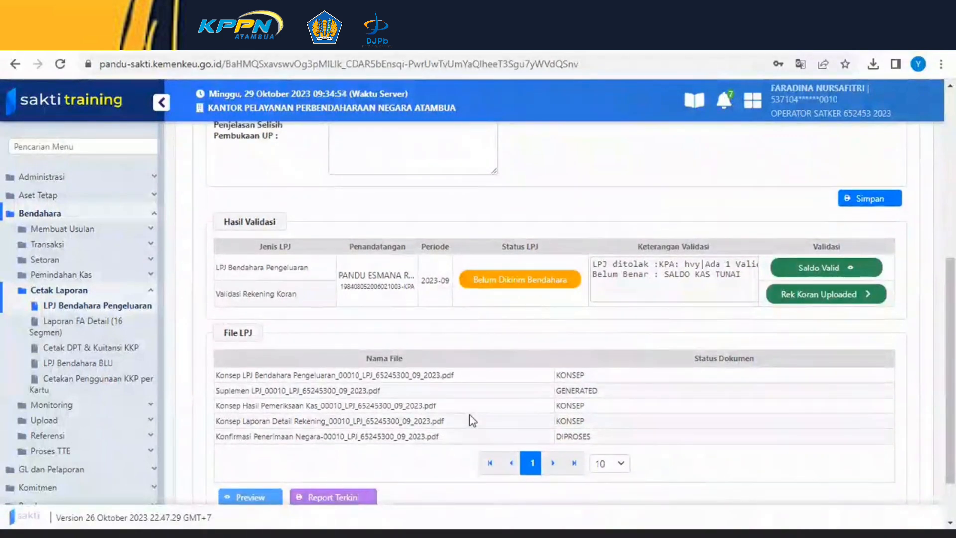
{"action": "scroll", "coordinate": [474, 421], "scroll_direction": "down", "scroll_amount": 2}
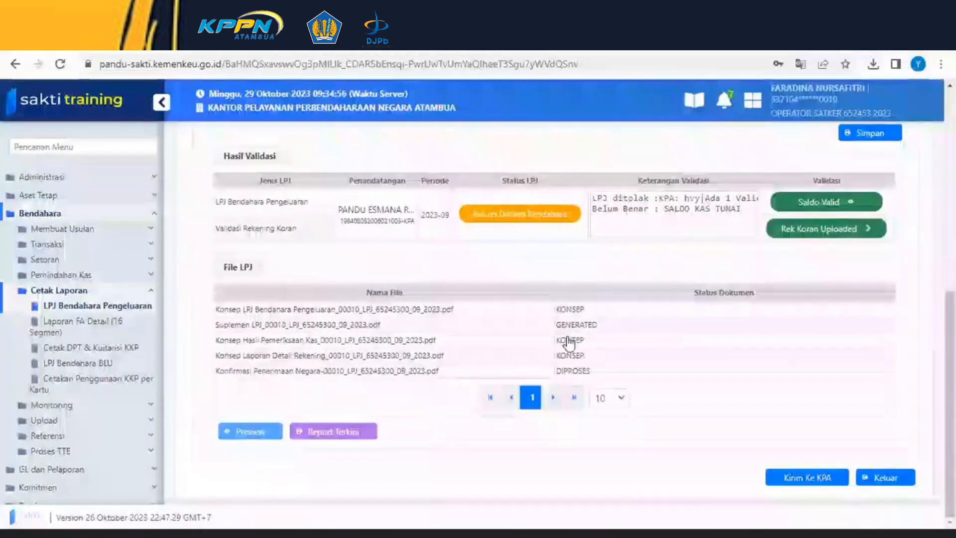
{"action": "scroll", "coordinate": [518, 343], "scroll_direction": "up", "scroll_amount": 5}
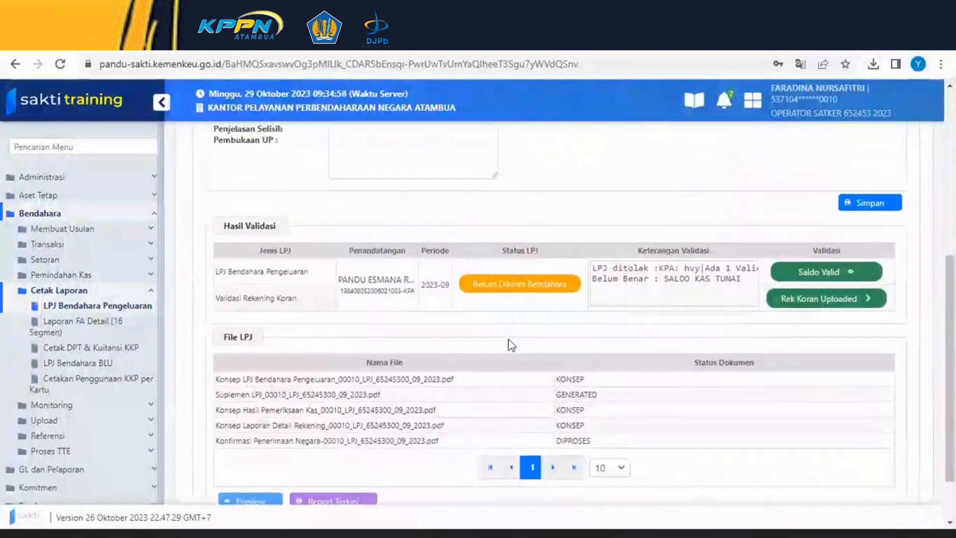
{"action": "scroll", "coordinate": [504, 334], "scroll_direction": "down", "scroll_amount": 5}
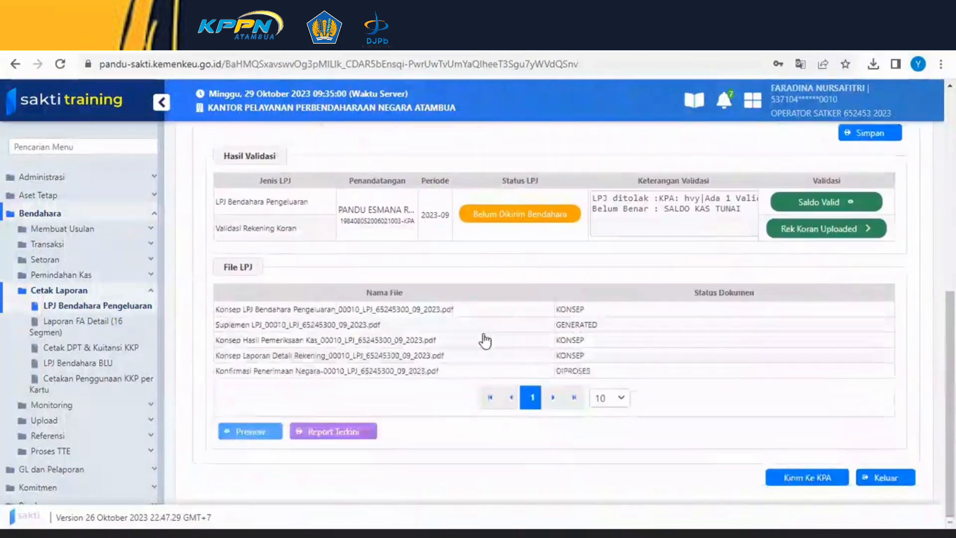
{"action": "left_click", "coordinate": [281, 326]}
{"action": "left_click", "coordinate": [284, 310]}
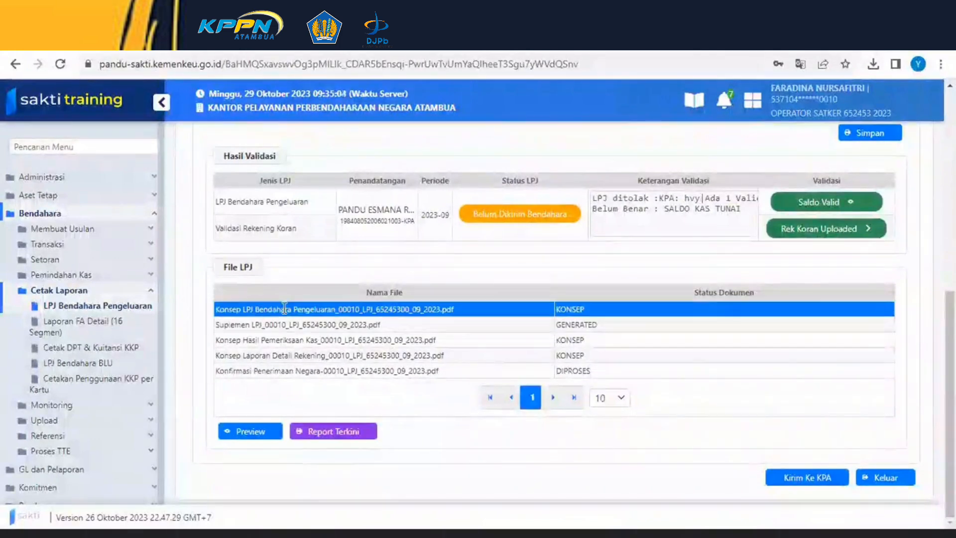
- Preview the LPJ files and scroll through the Konsep LPJ Bendahara Pengeluaran report in the document list
{"action": "left_click", "coordinate": [281, 326]}
{"action": "left_click", "coordinate": [289, 309]}
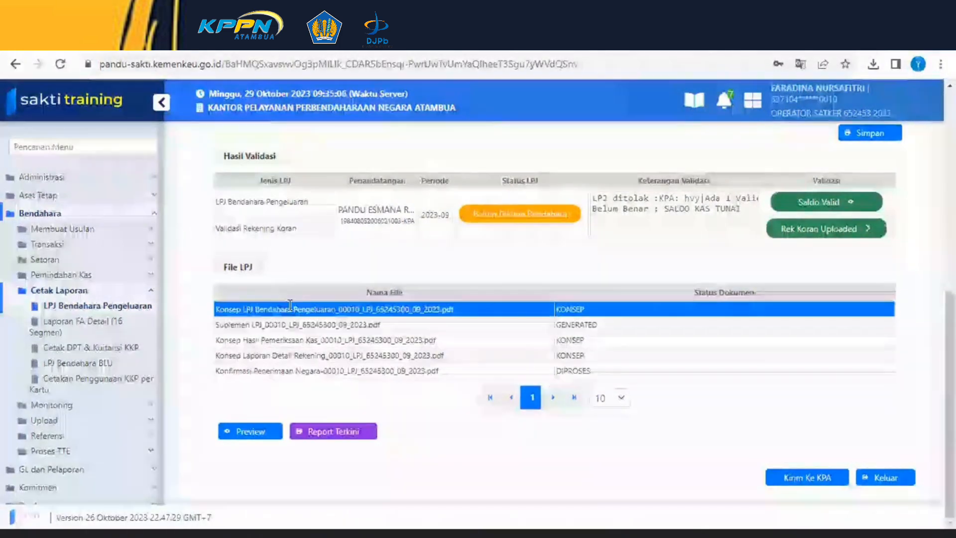
{"action": "left_click", "coordinate": [242, 432]}
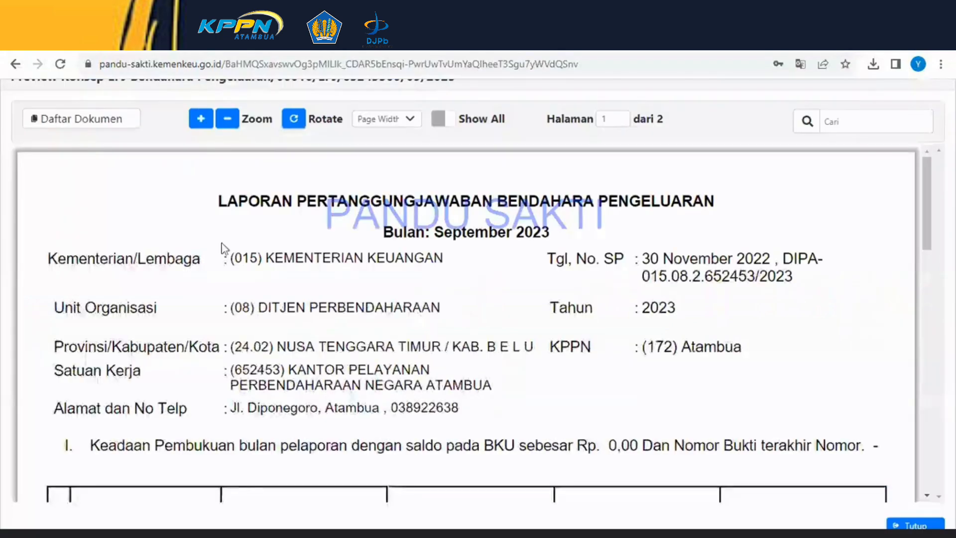
{"action": "left_click", "coordinate": [112, 119]}
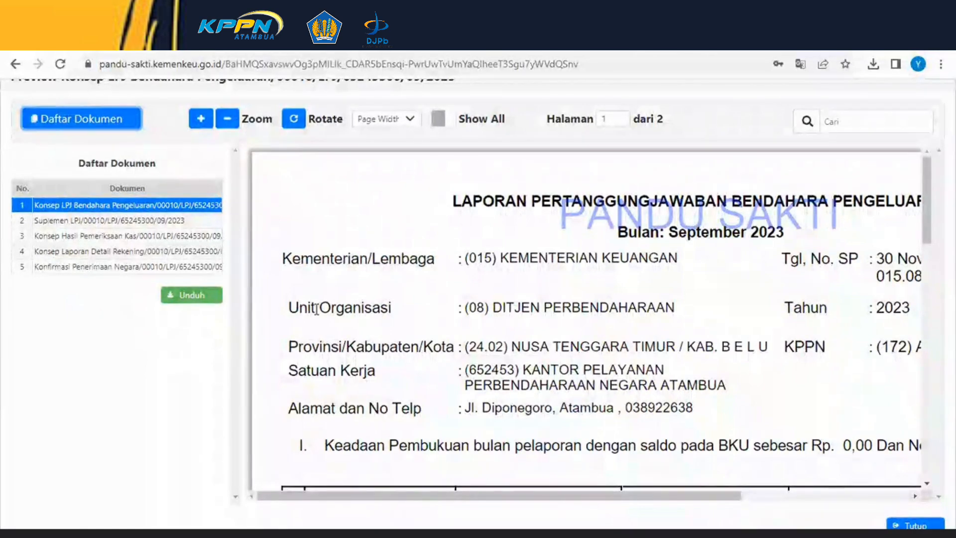
{"action": "scroll", "coordinate": [460, 309], "scroll_direction": "down", "scroll_amount": 10}
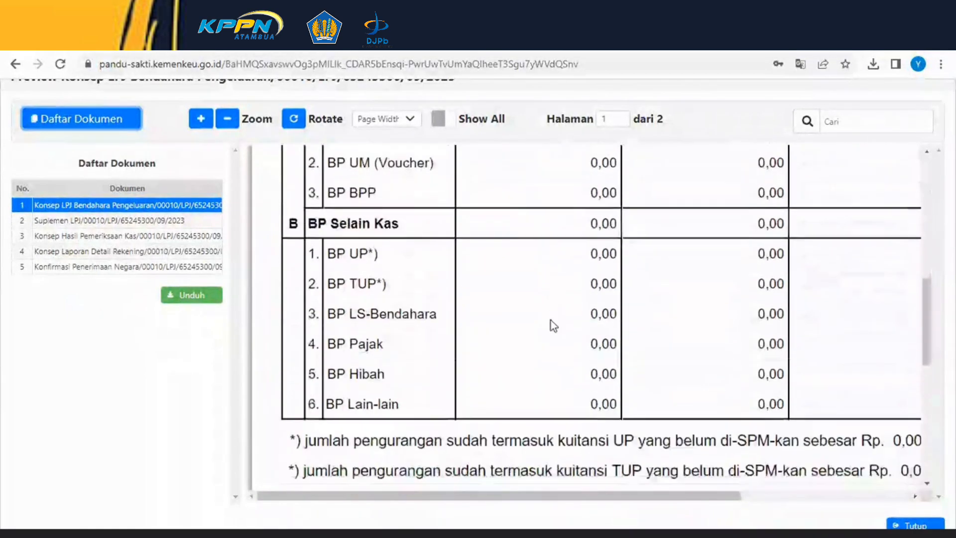
{"action": "scroll", "coordinate": [551, 324], "scroll_direction": "down", "scroll_amount": 3}
{"action": "scroll", "coordinate": [551, 331], "scroll_direction": "up", "scroll_amount": 15}
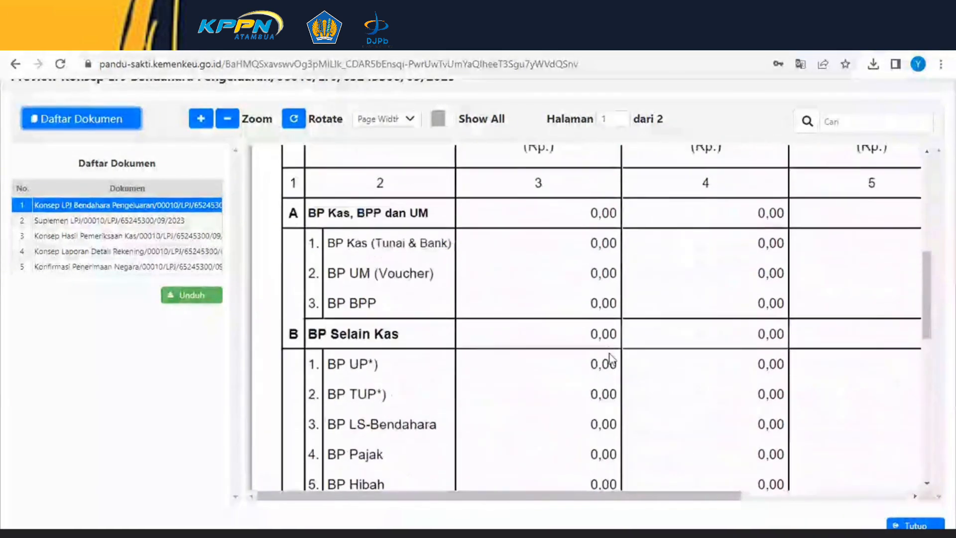
{"action": "scroll", "coordinate": [602, 359], "scroll_direction": "down", "scroll_amount": 15}
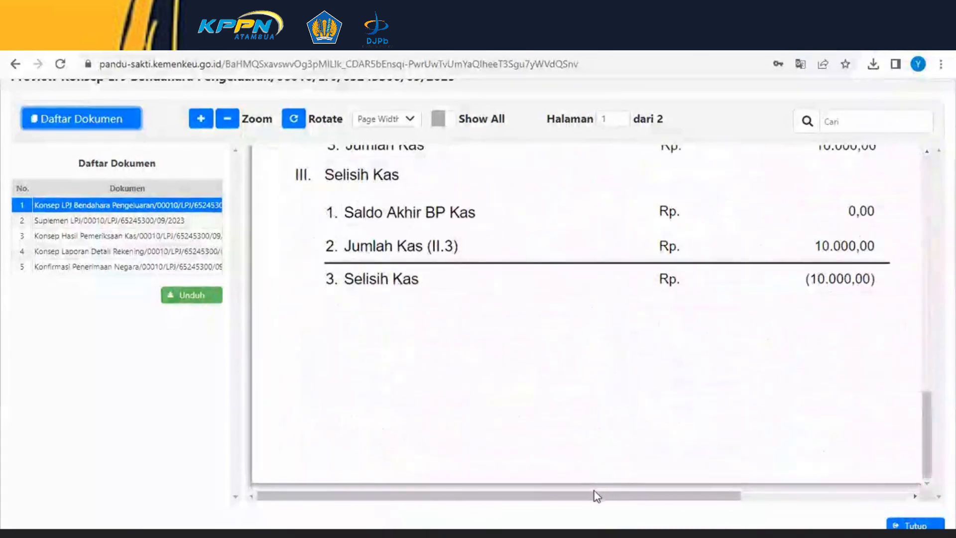
{"action": "scroll", "coordinate": [622, 495], "scroll_direction": "right", "scroll_amount": 1}
{"action": "scroll", "coordinate": [678, 506], "scroll_direction": "right", "scroll_amount": 3}
{"action": "scroll", "coordinate": [256, 474], "scroll_direction": "left", "scroll_amount": 3}
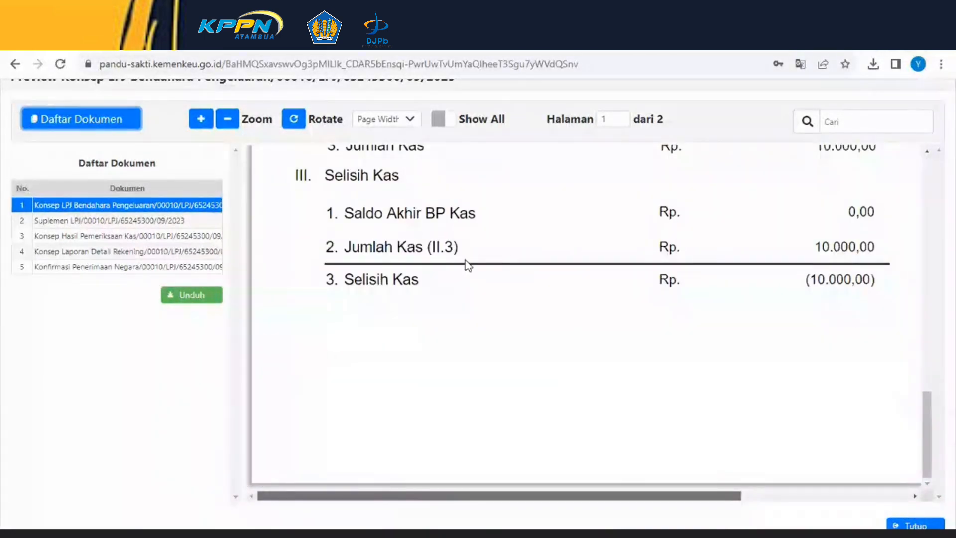
{"action": "scroll", "coordinate": [461, 272], "scroll_direction": "up", "scroll_amount": 5}
{"action": "scroll", "coordinate": [453, 280], "scroll_direction": "up", "scroll_amount": 5}
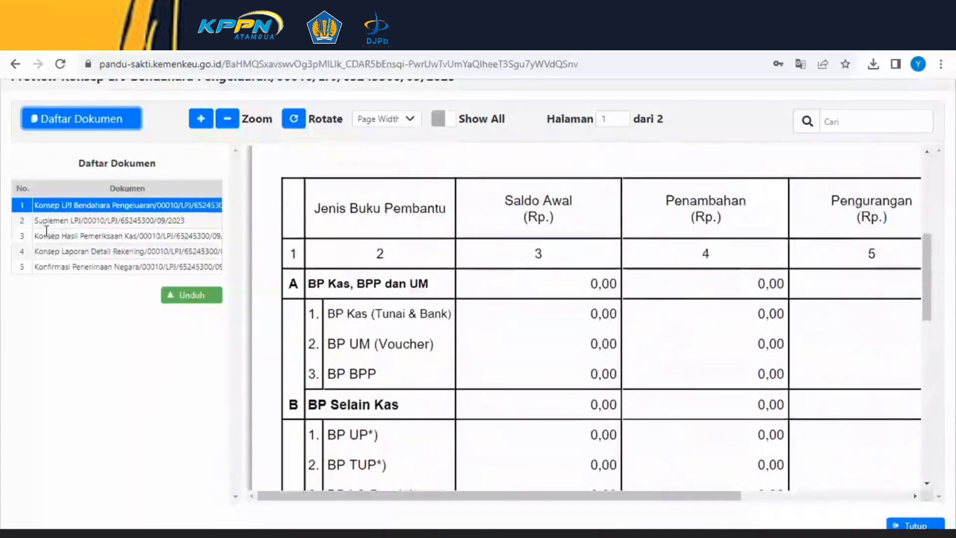
- Download the Konsep LPJ Bendahara Pengeluaran document and the Suplemen LPJ document
{"action": "left_click", "coordinate": [202, 299]}
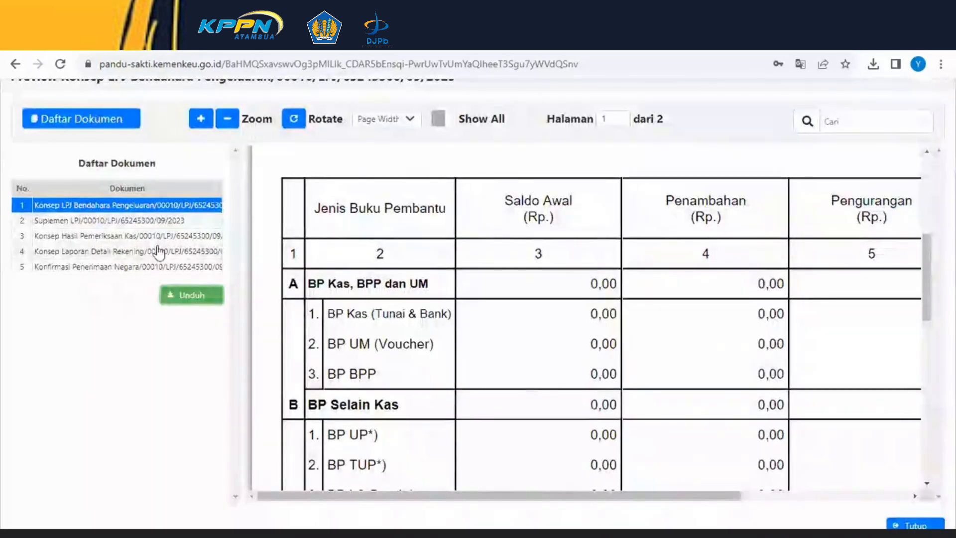
{"action": "left_click", "coordinate": [145, 220]}
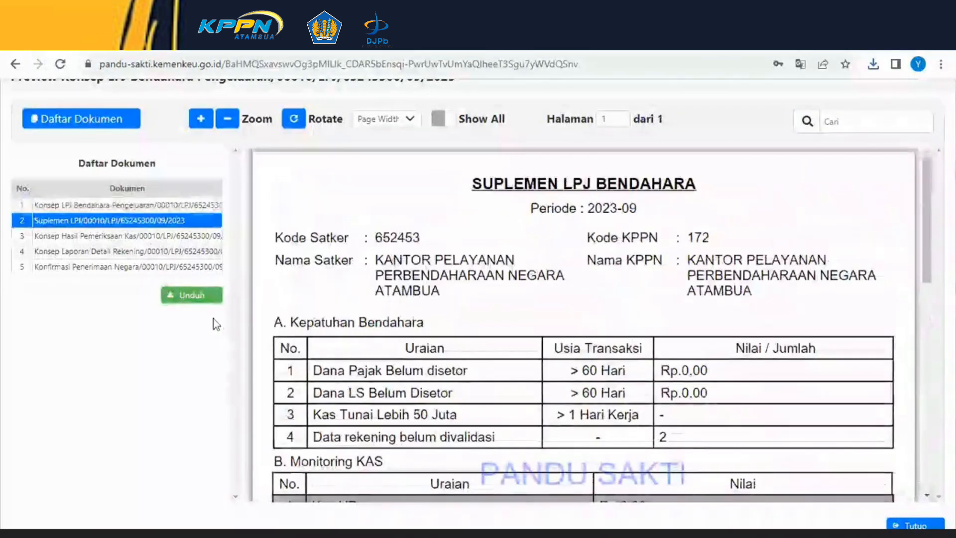
{"action": "left_click", "coordinate": [199, 301]}
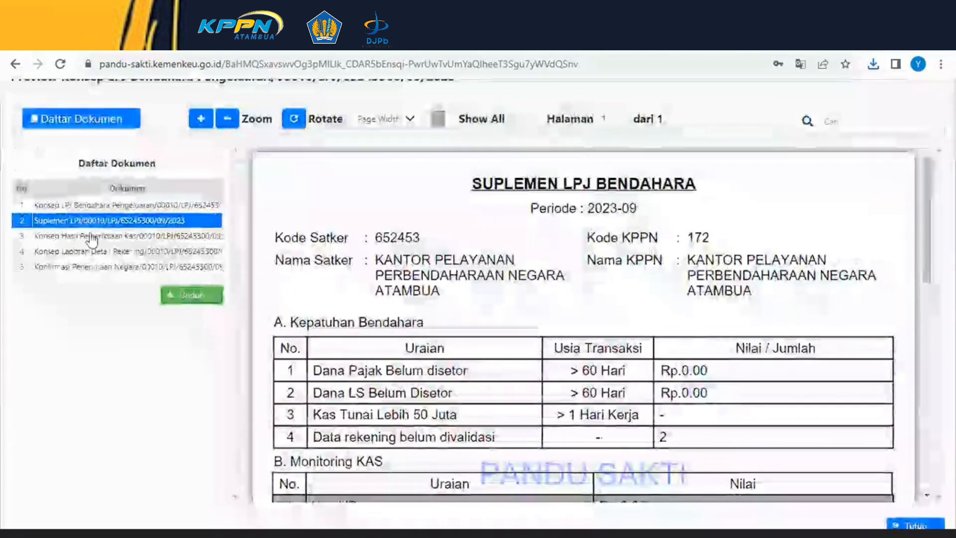
- Open and download the Konsep Hasil Pemeriksaan Kas document, scrolling down to its signature section
{"action": "left_click", "coordinate": [125, 235]}
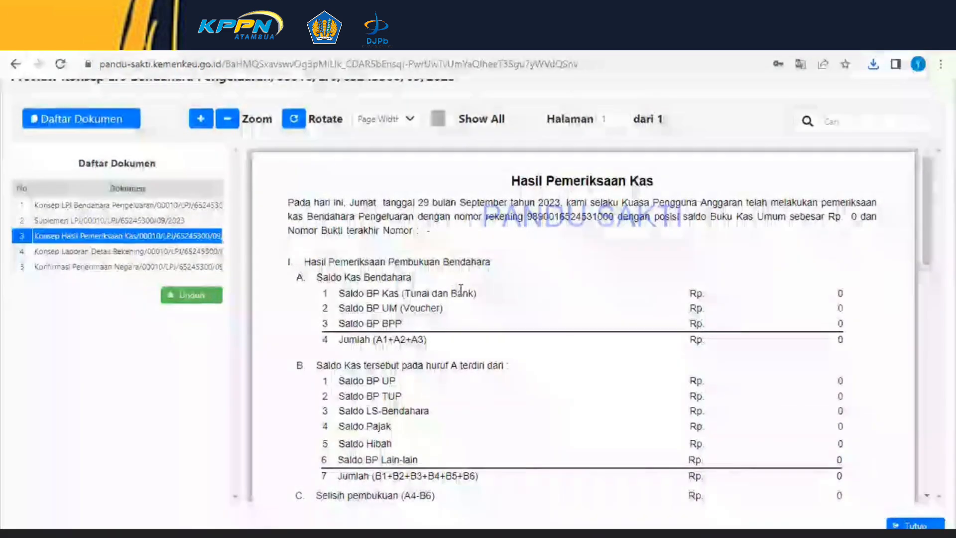
{"action": "scroll", "coordinate": [244, 315], "scroll_direction": "down", "scroll_amount": 10}
{"action": "left_click", "coordinate": [199, 297]}
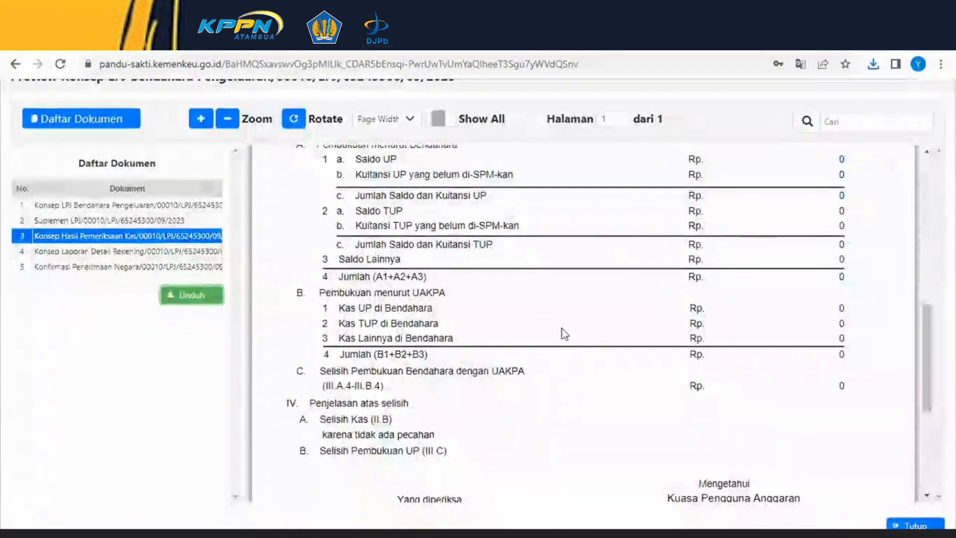
{"action": "scroll", "coordinate": [561, 332], "scroll_direction": "down", "scroll_amount": 5}
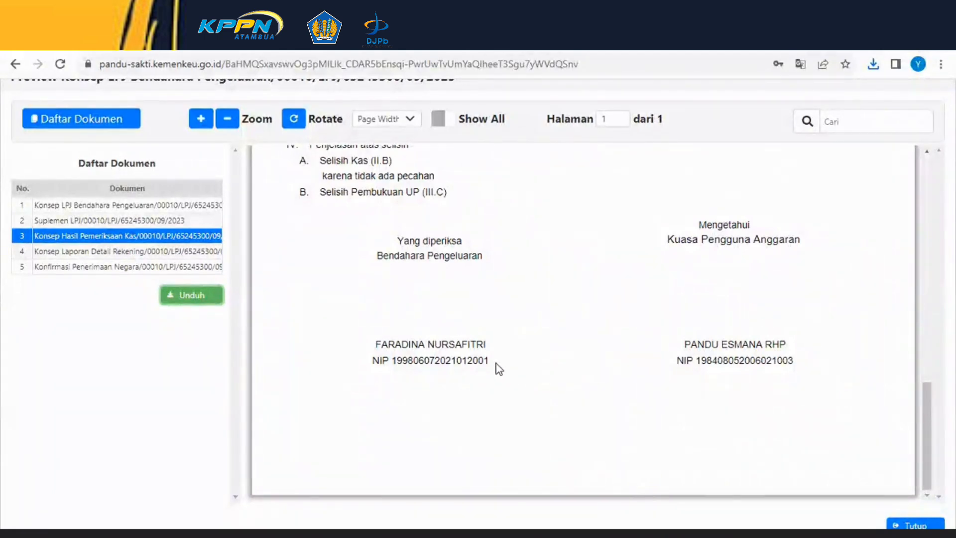
- Download the Konsep Laporan Detail Rekening document and select the Konfirmasi Penerimaan Negara document
{"action": "left_click", "coordinate": [109, 255]}
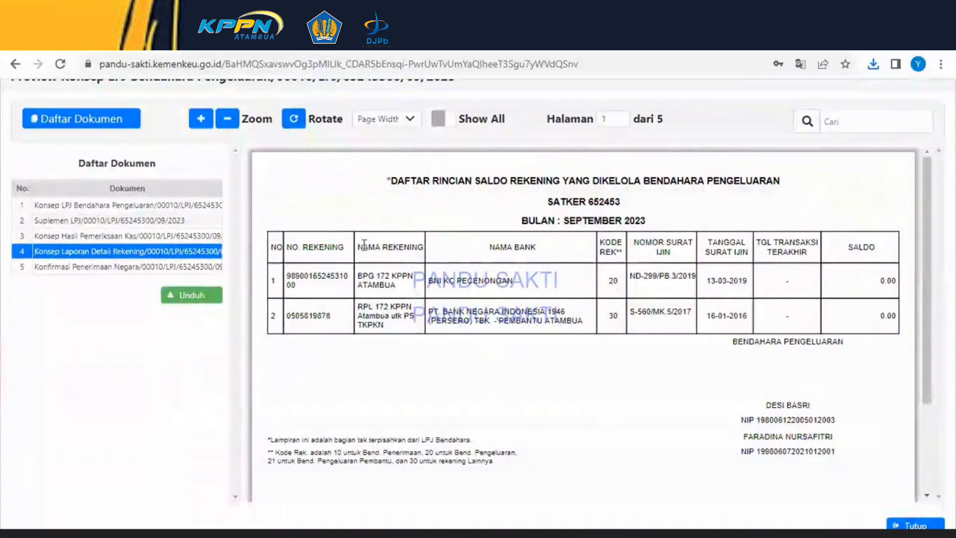
{"action": "left_click", "coordinate": [196, 294]}
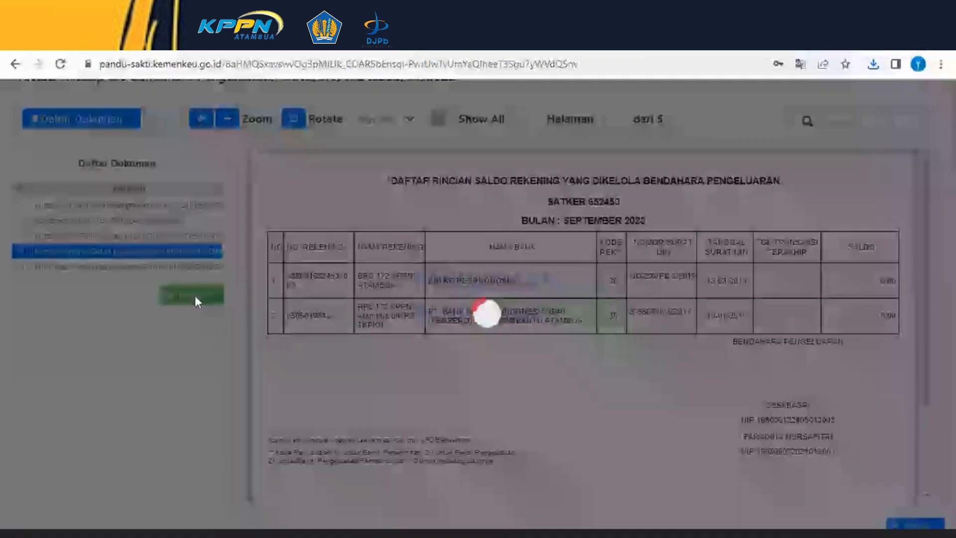
{"action": "left_click", "coordinate": [130, 268]}
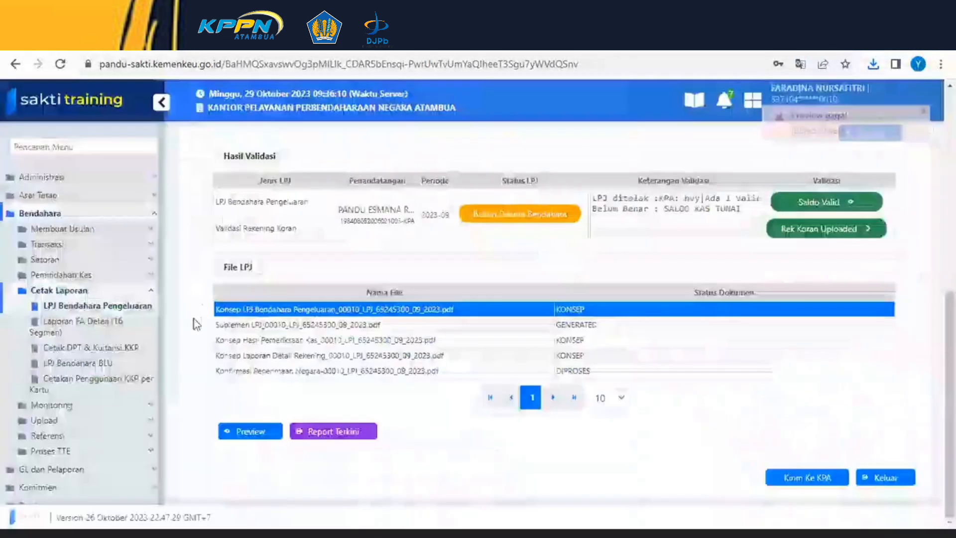
- Try to send the LPJ to the KPA, confirming the save prompt
{"action": "scroll", "coordinate": [608, 358], "scroll_direction": "up", "scroll_amount": 2}
{"action": "scroll", "coordinate": [607, 371], "scroll_direction": "down", "scroll_amount": 2}
{"action": "scroll", "coordinate": [767, 278], "scroll_direction": "up", "scroll_amount": 3}
{"action": "scroll", "coordinate": [767, 278], "scroll_direction": "down", "scroll_amount": 3}
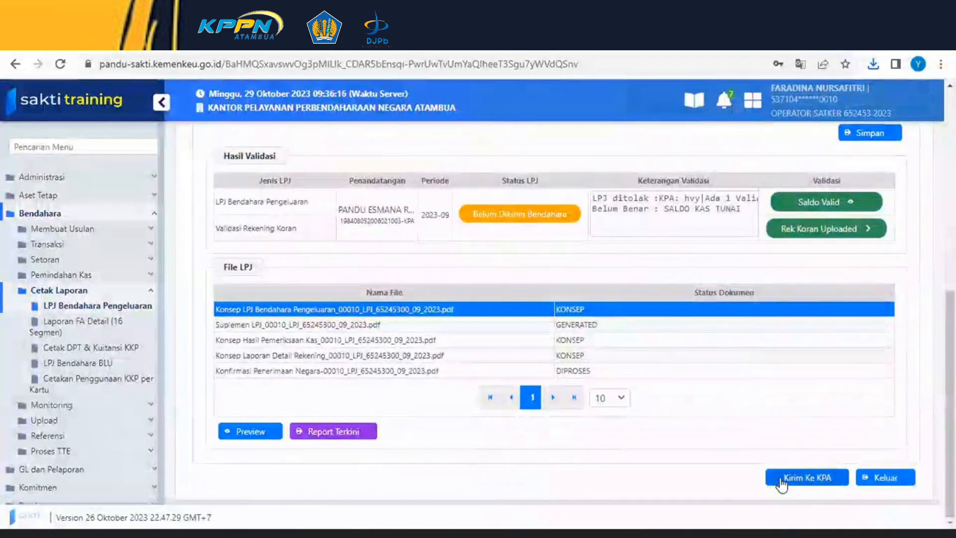
{"action": "left_click", "coordinate": [781, 481]}
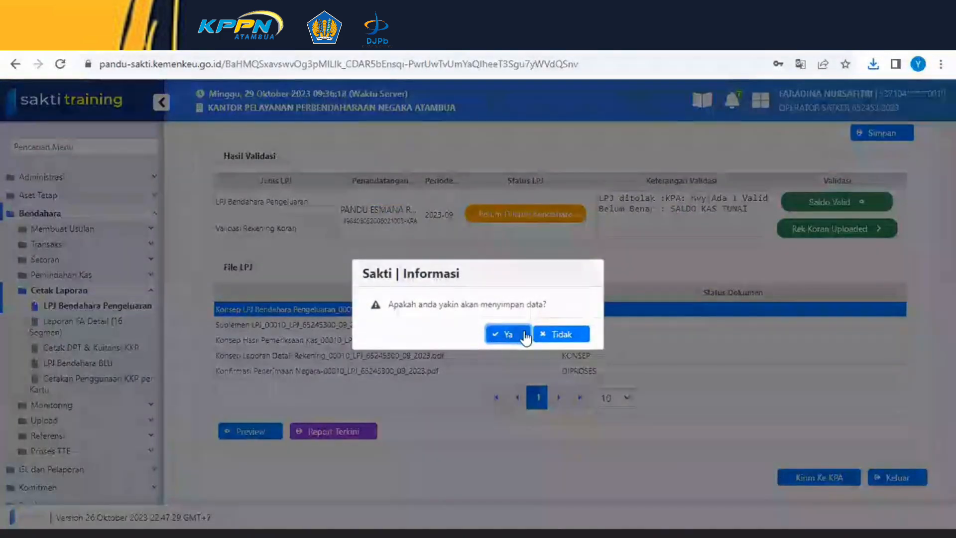
{"action": "left_click", "coordinate": [556, 329]}
- Review the cash and validation sections, then try again to send the LPJ to the KPA and confirm
{"action": "scroll", "coordinate": [492, 235], "scroll_direction": "up", "scroll_amount": 4}
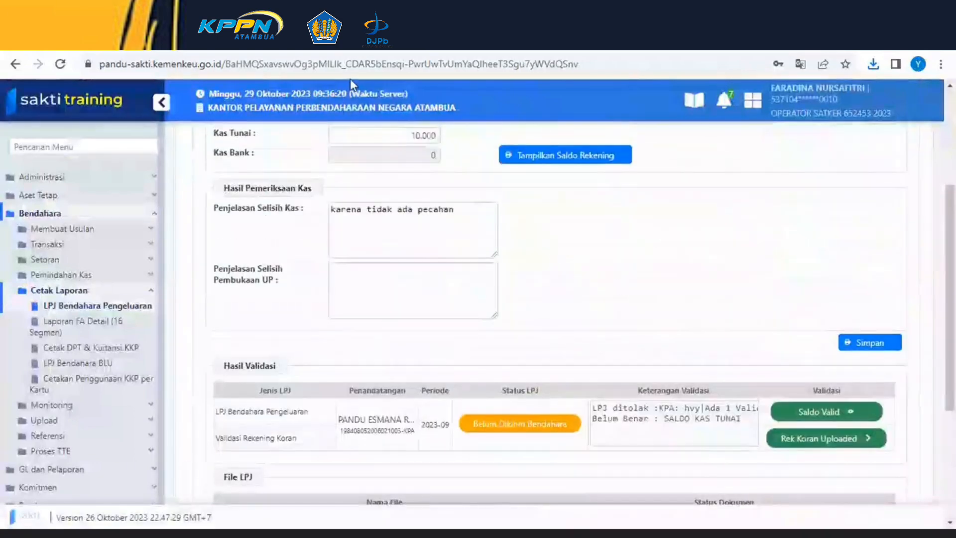
{"action": "scroll", "coordinate": [492, 235], "scroll_direction": "up", "scroll_amount": 2}
{"action": "scroll", "coordinate": [491, 248], "scroll_direction": "down", "scroll_amount": 6}
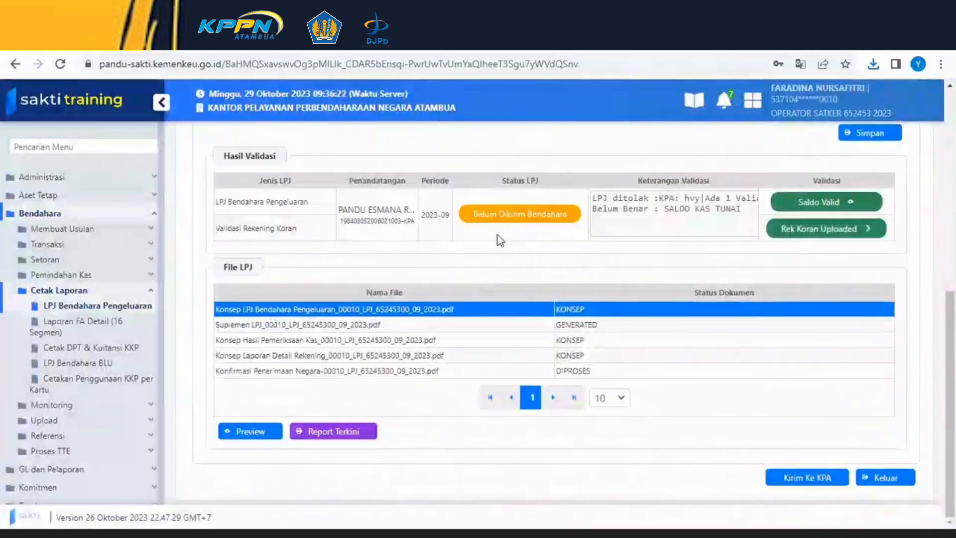
{"action": "scroll", "coordinate": [742, 280], "scroll_direction": "up", "scroll_amount": 3}
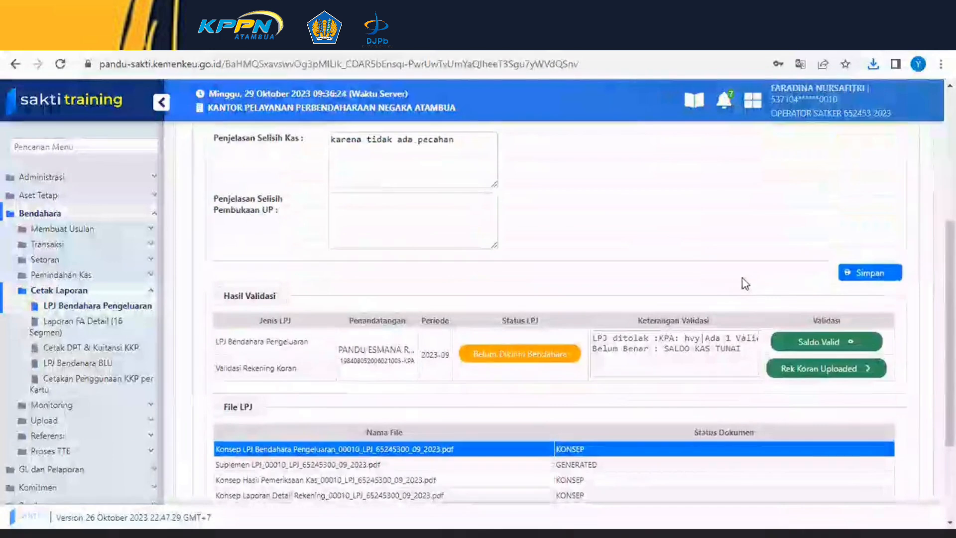
{"action": "scroll", "coordinate": [742, 308], "scroll_direction": "up", "scroll_amount": 3}
{"action": "scroll", "coordinate": [764, 335], "scroll_direction": "down", "scroll_amount": 6}
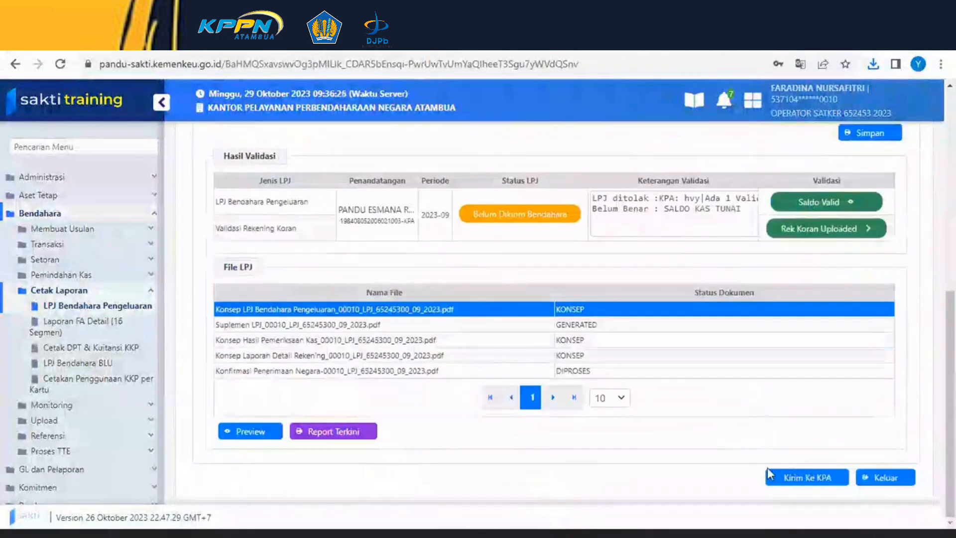
{"action": "left_click", "coordinate": [795, 479]}
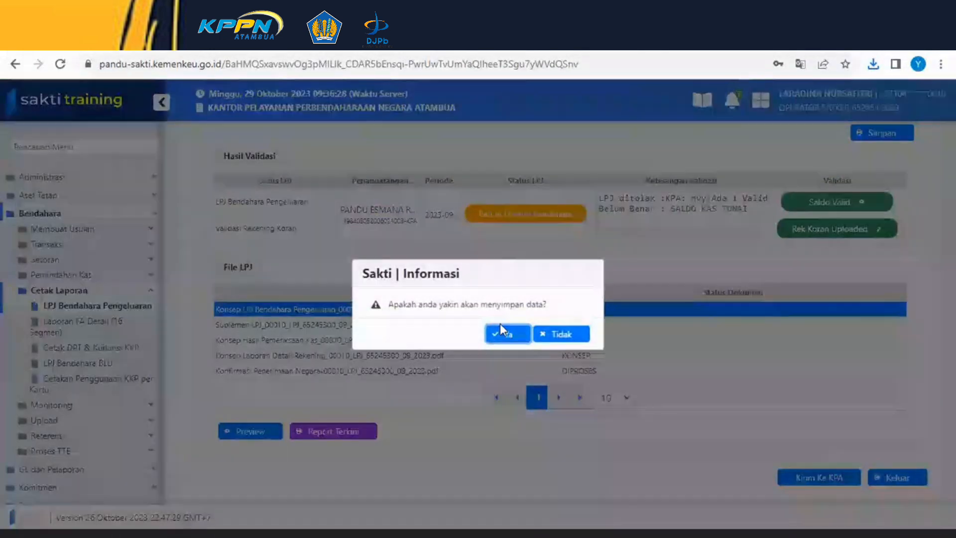
{"action": "left_click", "coordinate": [499, 333]}
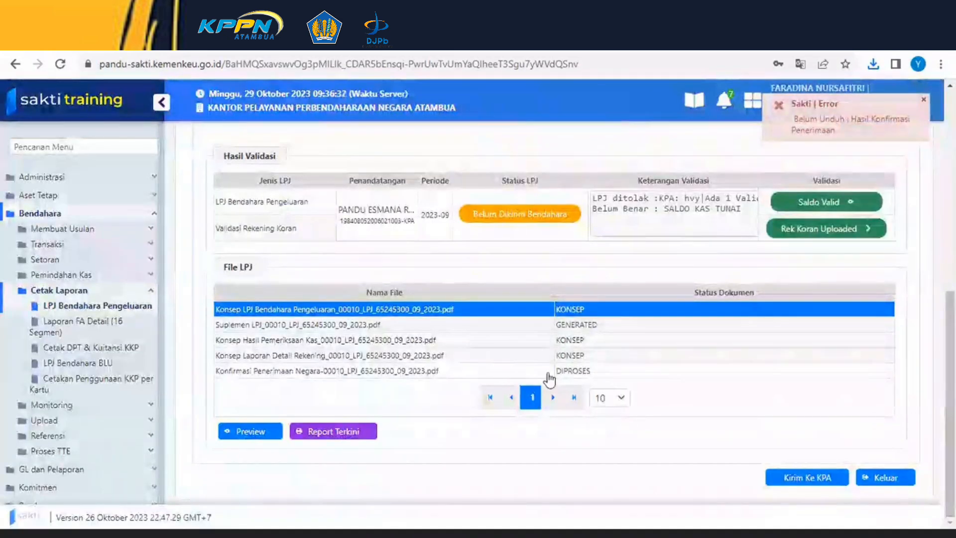
- Reload the LPJ page and choose Laporan Pertanggungjawaban Bendahara Pengeluaran as the report type
{"action": "left_click", "coordinate": [523, 374]}
{"action": "scroll", "coordinate": [590, 376], "scroll_direction": "up", "scroll_amount": 7}
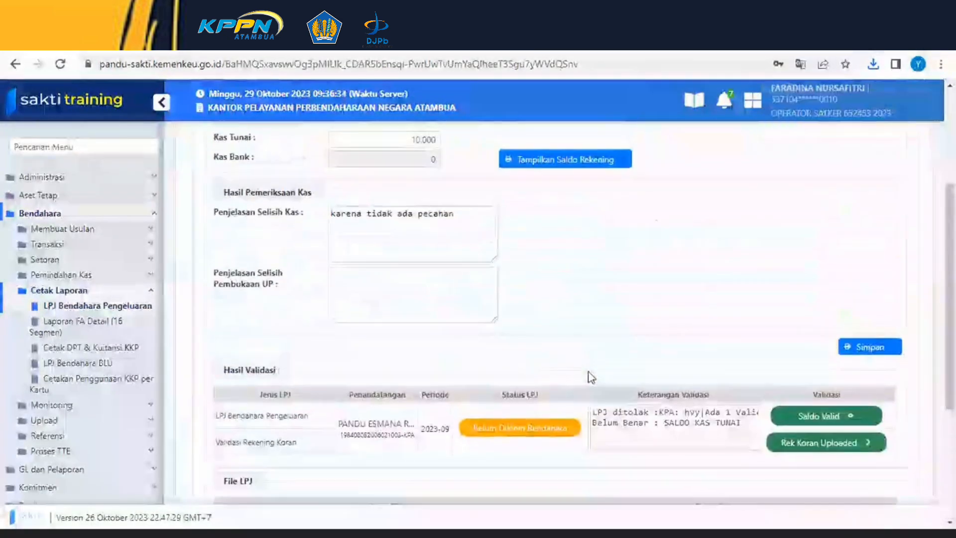
{"action": "scroll", "coordinate": [592, 377], "scroll_direction": "up", "scroll_amount": 1}
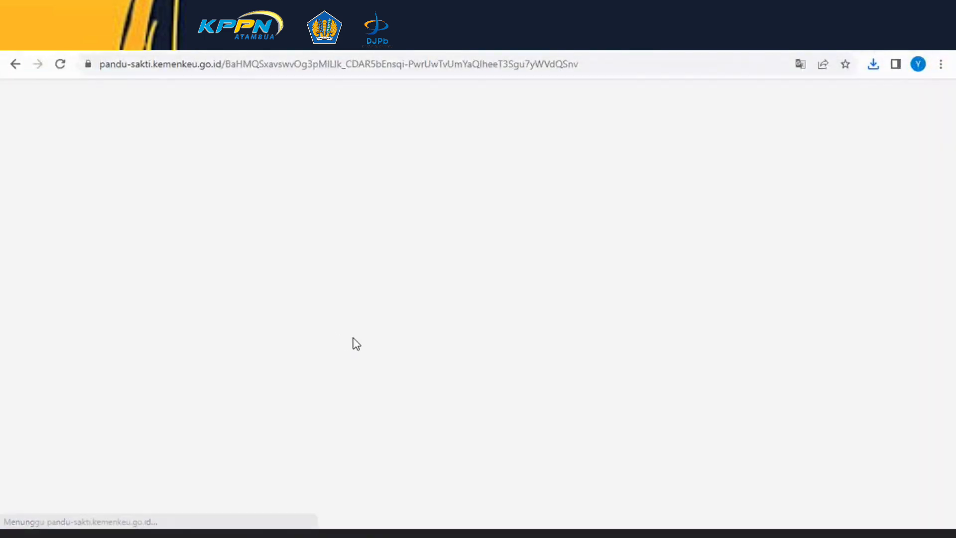
{"action": "scroll", "coordinate": [473, 359], "scroll_direction": "down", "scroll_amount": 4}
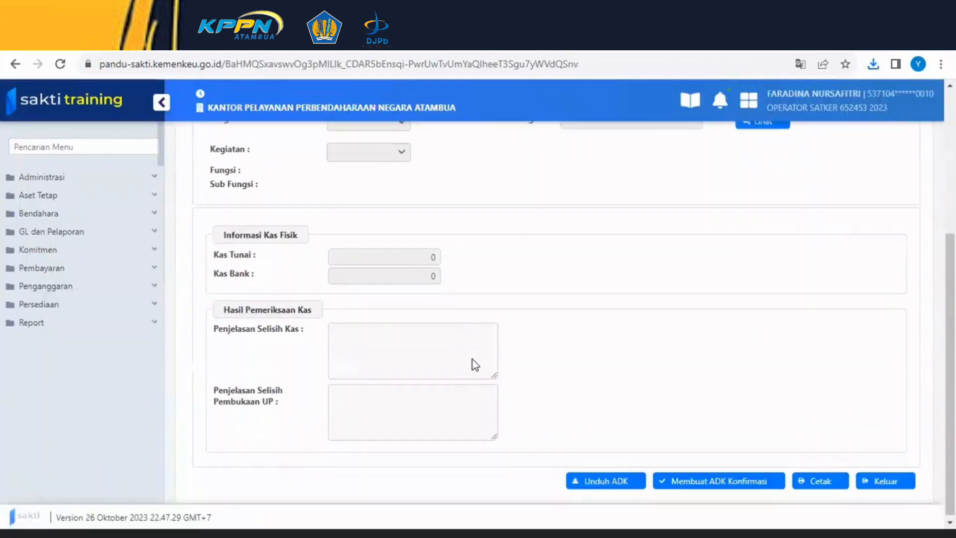
{"action": "scroll", "coordinate": [475, 343], "scroll_direction": "up", "scroll_amount": 4}
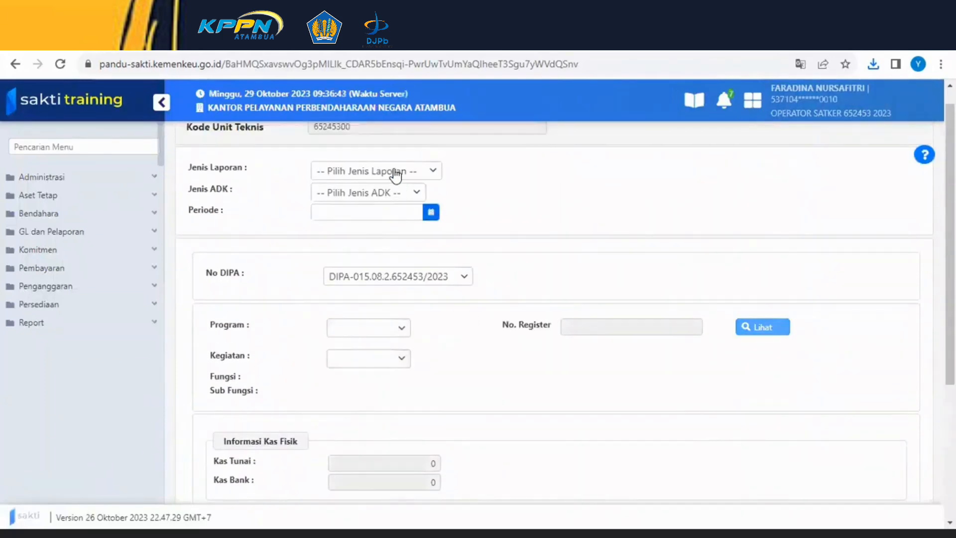
{"action": "left_click", "coordinate": [396, 173]}
{"action": "scroll", "coordinate": [363, 276], "scroll_direction": "down", "scroll_amount": 5}
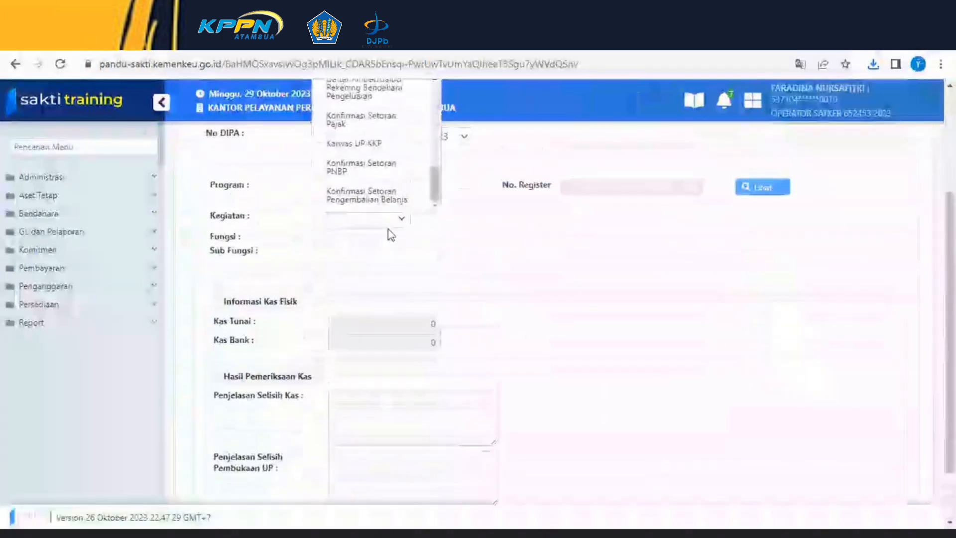
{"action": "scroll", "coordinate": [390, 234], "scroll_direction": "up", "scroll_amount": 3}
{"action": "scroll", "coordinate": [378, 247], "scroll_direction": "up", "scroll_amount": 3}
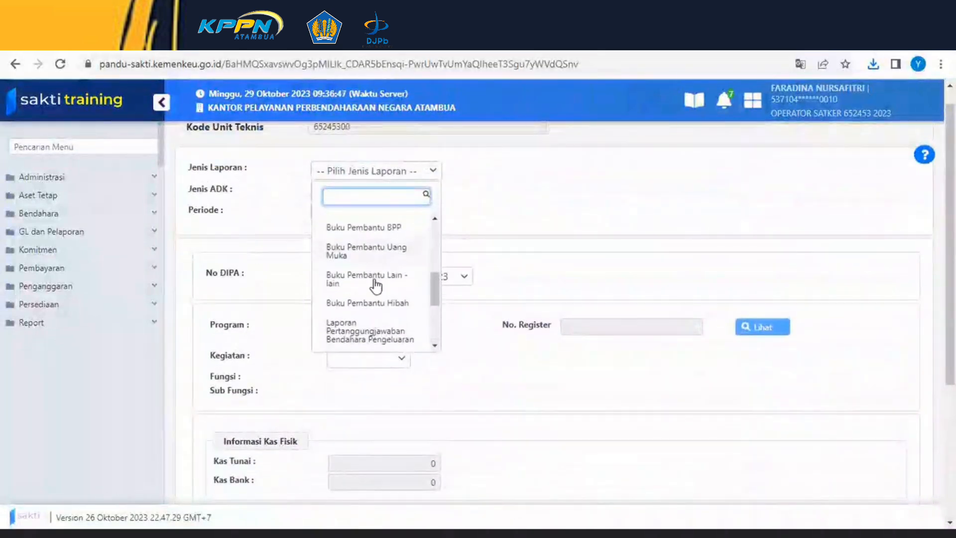
{"action": "left_click", "coordinate": [369, 326]}
- Set the period to 30 September 2023 and review the refreshed validation results and LPJ file list
{"action": "left_click", "coordinate": [431, 213]}
{"action": "left_click", "coordinate": [322, 242]}
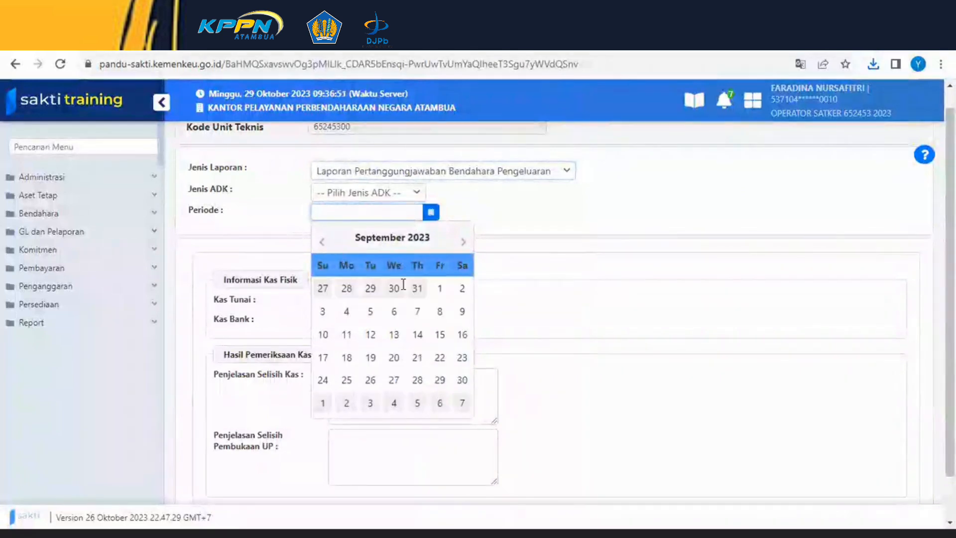
{"action": "left_click", "coordinate": [466, 379]}
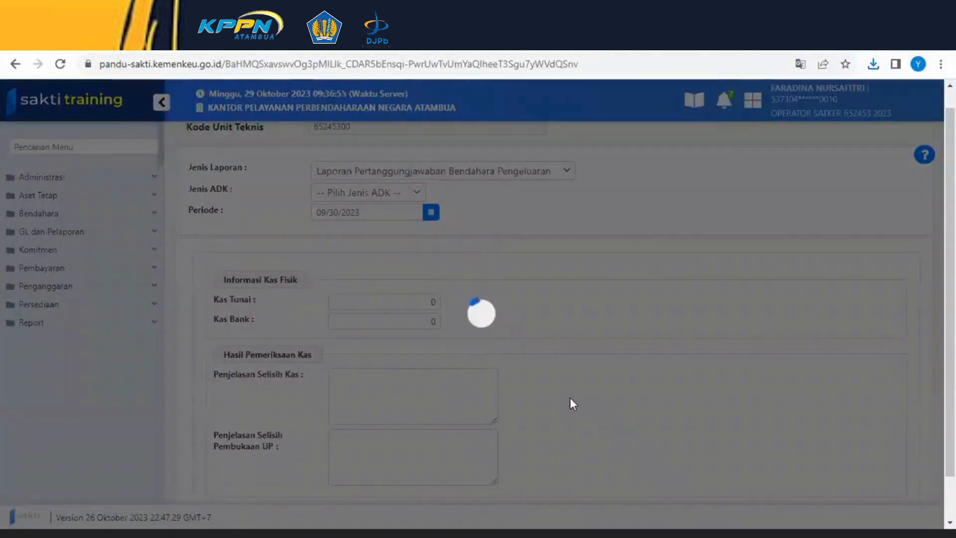
{"action": "scroll", "coordinate": [553, 398], "scroll_direction": "down", "scroll_amount": 8}
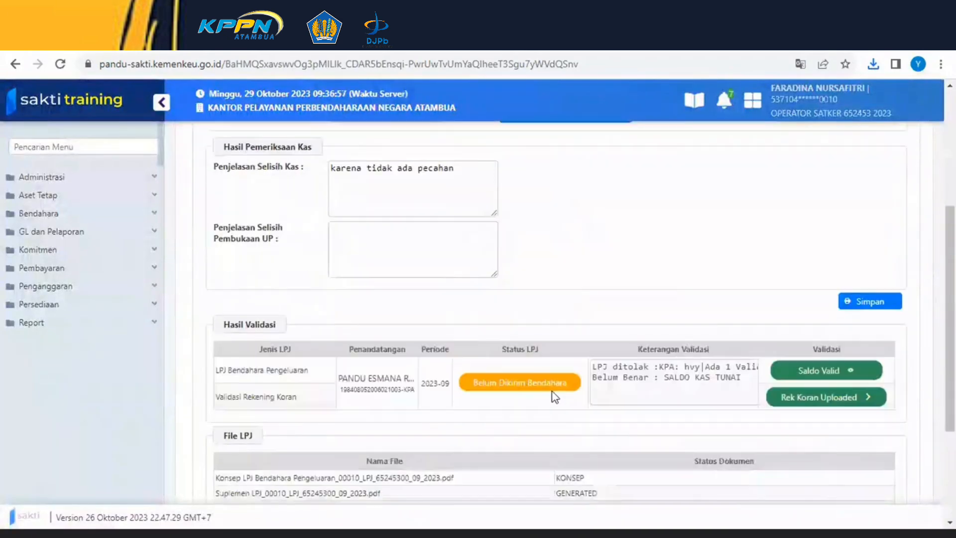
{"action": "scroll", "coordinate": [524, 394], "scroll_direction": "up", "scroll_amount": 1}
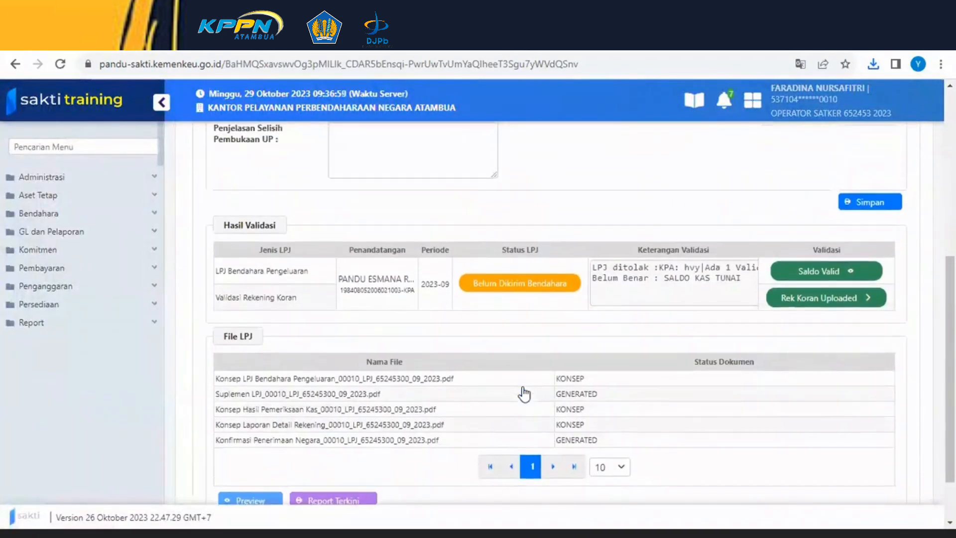
- Preview the Konfirmasi Penerimaan Negara file, download it from the document list, and close the preview
{"action": "scroll", "coordinate": [567, 391], "scroll_direction": "down", "scroll_amount": 1}
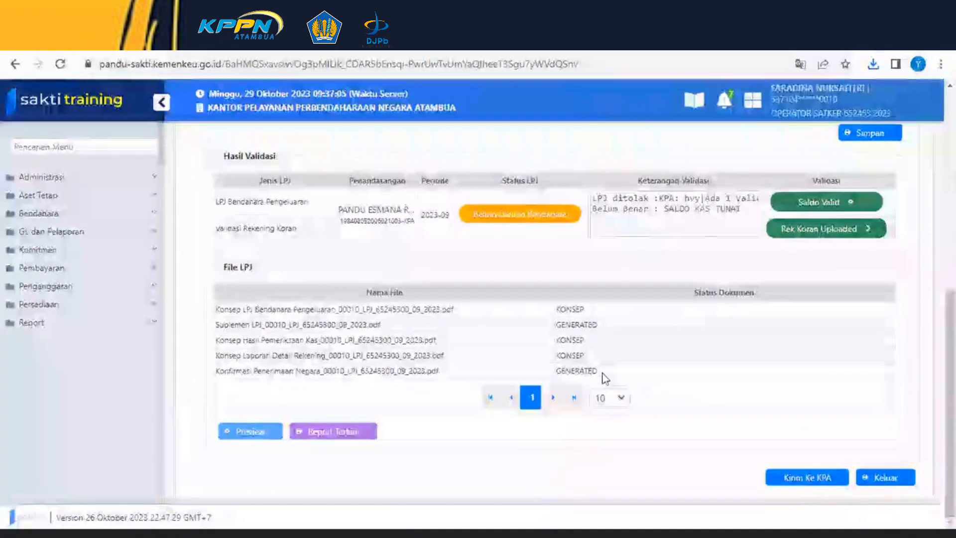
{"action": "scroll", "coordinate": [707, 344], "scroll_direction": "up", "scroll_amount": 1}
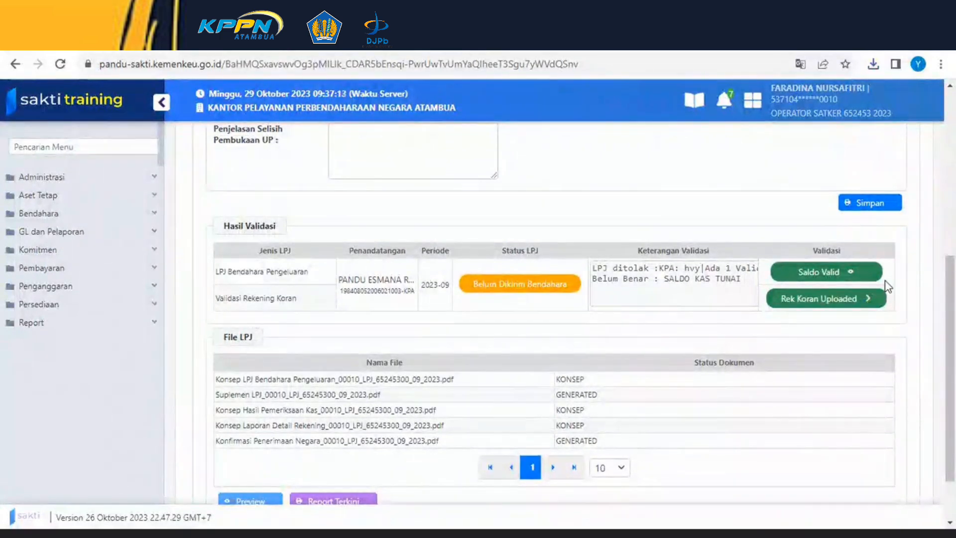
{"action": "scroll", "coordinate": [847, 284], "scroll_direction": "down", "scroll_amount": 2}
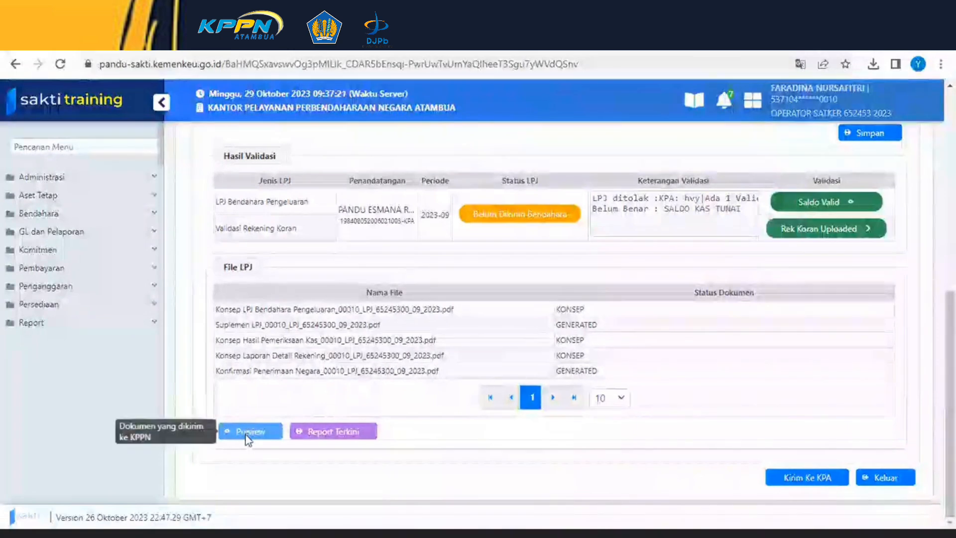
{"action": "left_click", "coordinate": [356, 373]}
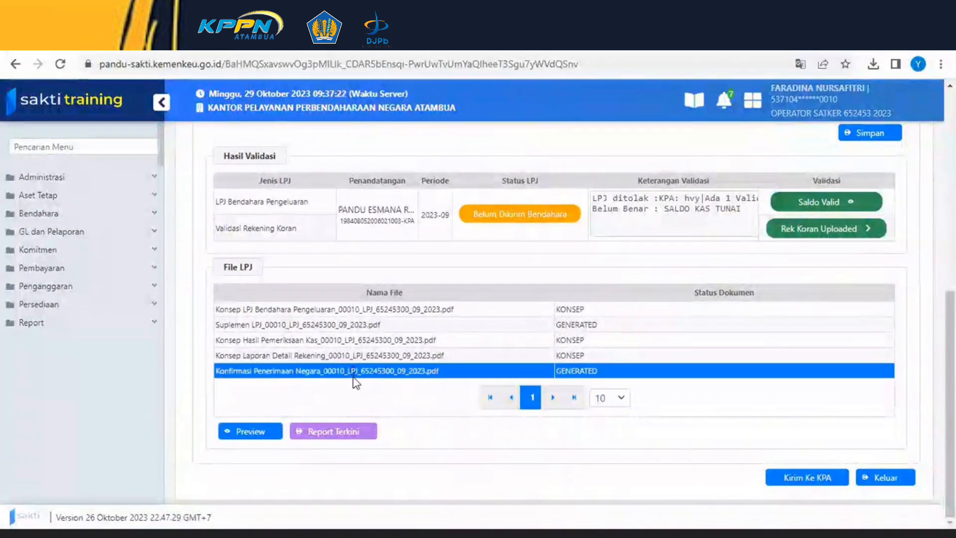
{"action": "left_click", "coordinate": [248, 435]}
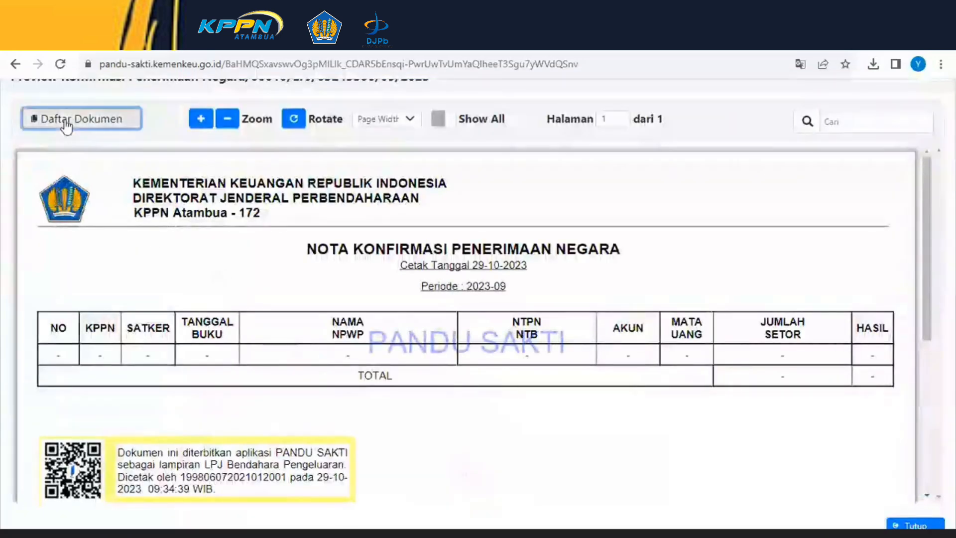
{"action": "left_click", "coordinate": [83, 120]}
{"action": "left_click", "coordinate": [179, 303]}
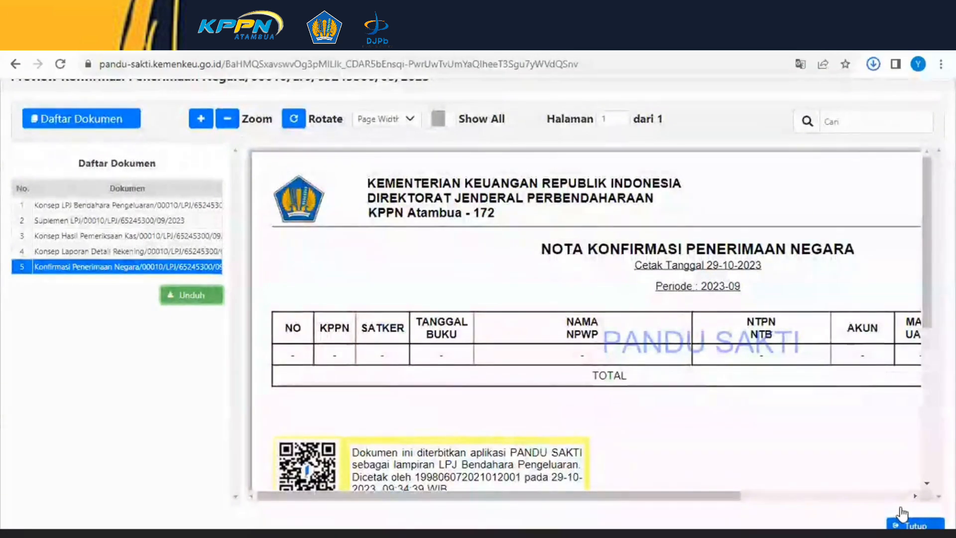
{"action": "scroll", "coordinate": [824, 404], "scroll_direction": "down", "scroll_amount": 2}
{"action": "left_click", "coordinate": [928, 513]}
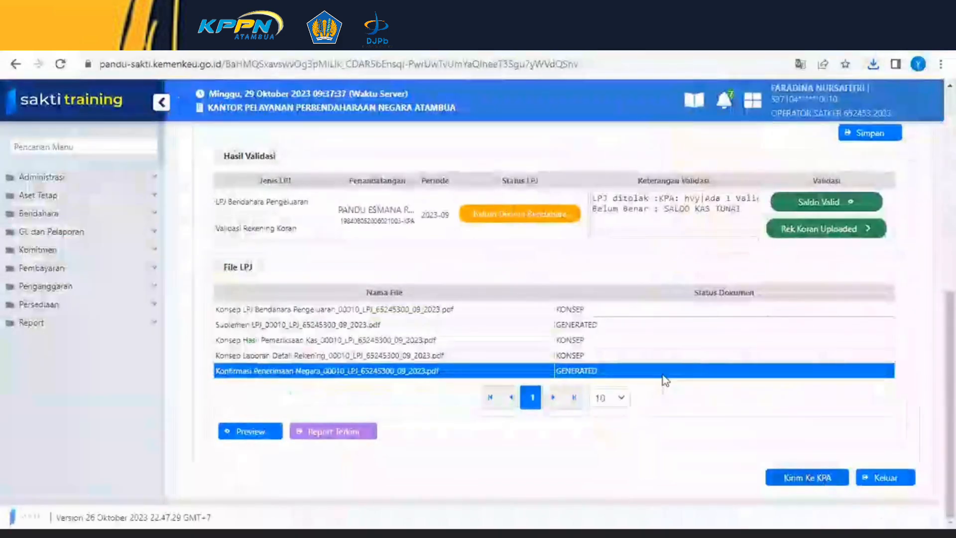
- Send the LPJ to the KPA, confirming the save prompt
{"action": "scroll", "coordinate": [647, 354], "scroll_direction": "up", "scroll_amount": 4}
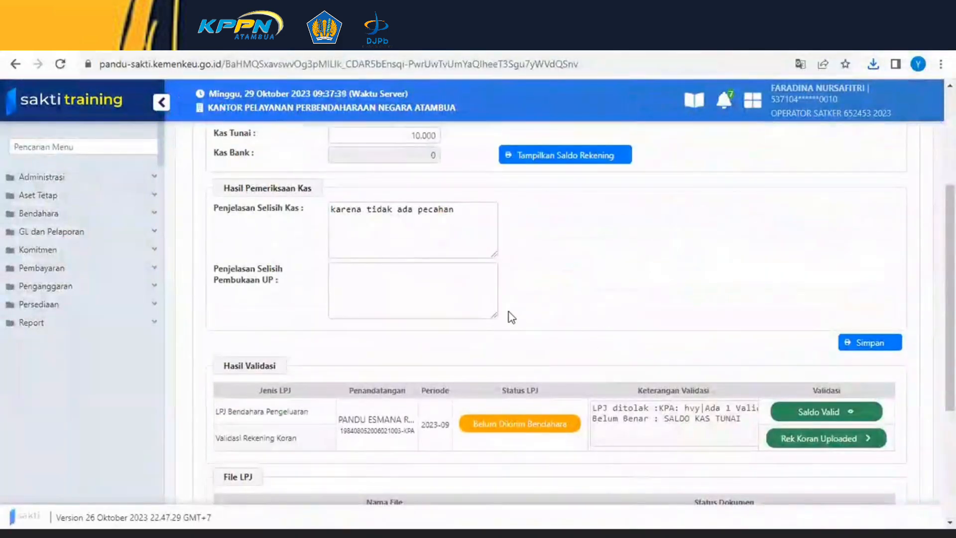
{"action": "scroll", "coordinate": [512, 317], "scroll_direction": "up", "scroll_amount": 1}
{"action": "scroll", "coordinate": [503, 316], "scroll_direction": "down", "scroll_amount": 5}
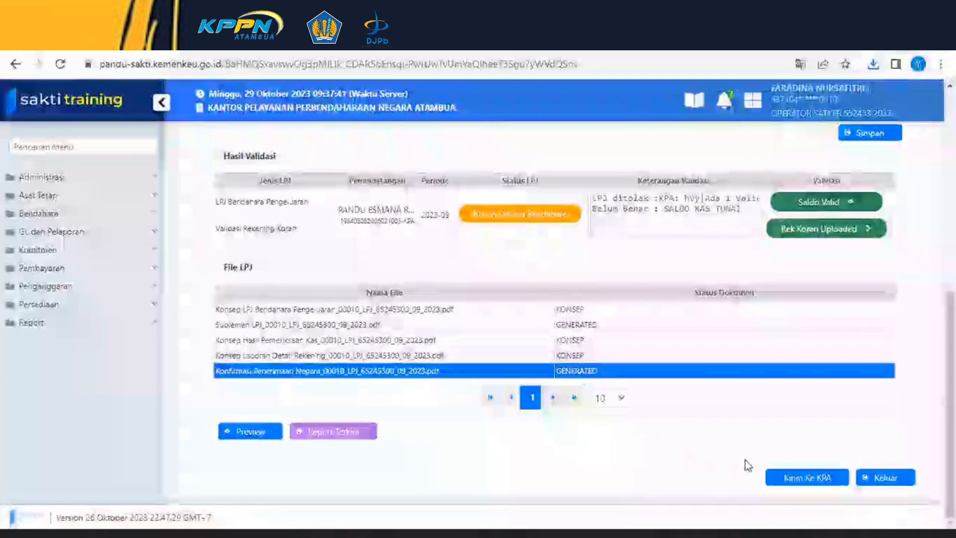
{"action": "left_click", "coordinate": [802, 474]}
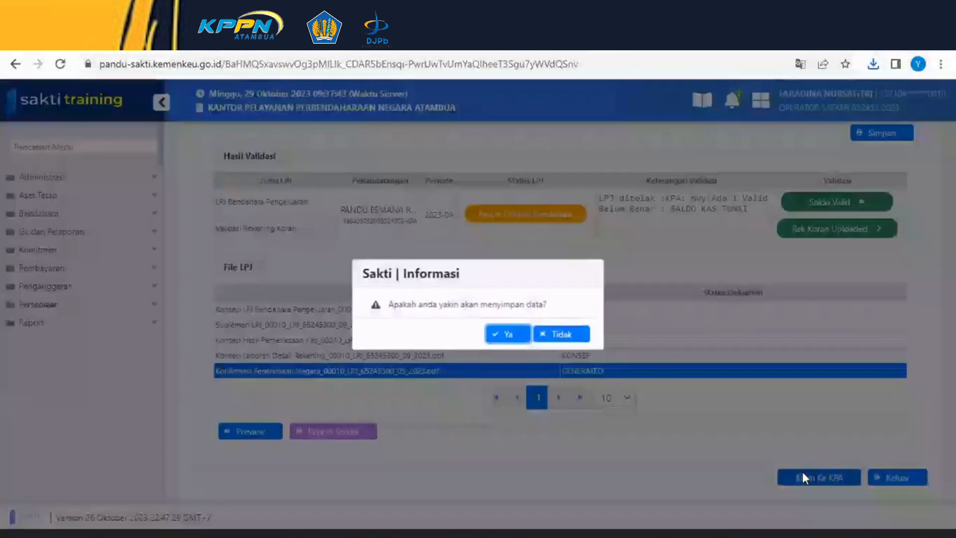
{"action": "left_click", "coordinate": [501, 339]}
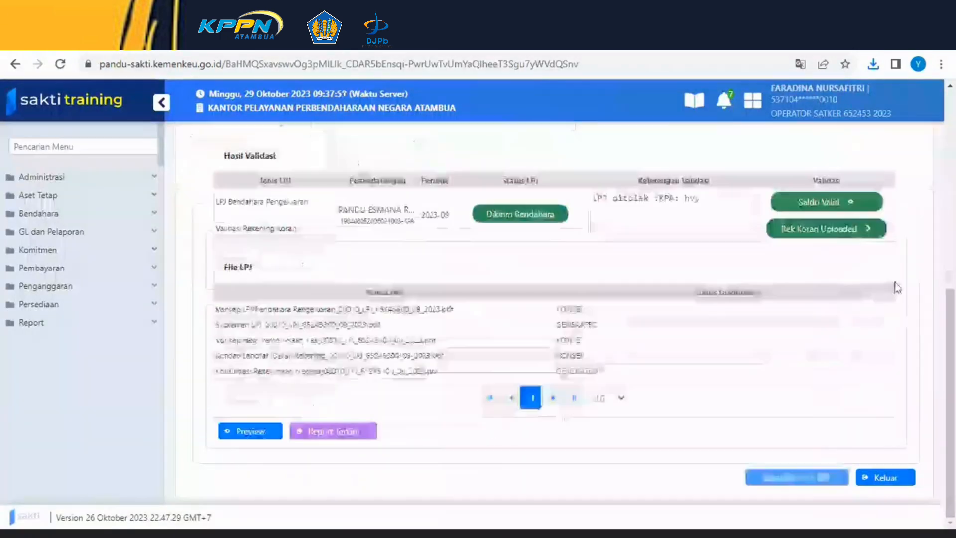
- Review the LPJ page's status, validation notes and file list after sending
{"action": "scroll", "coordinate": [499, 332], "scroll_direction": "up", "scroll_amount": 3}
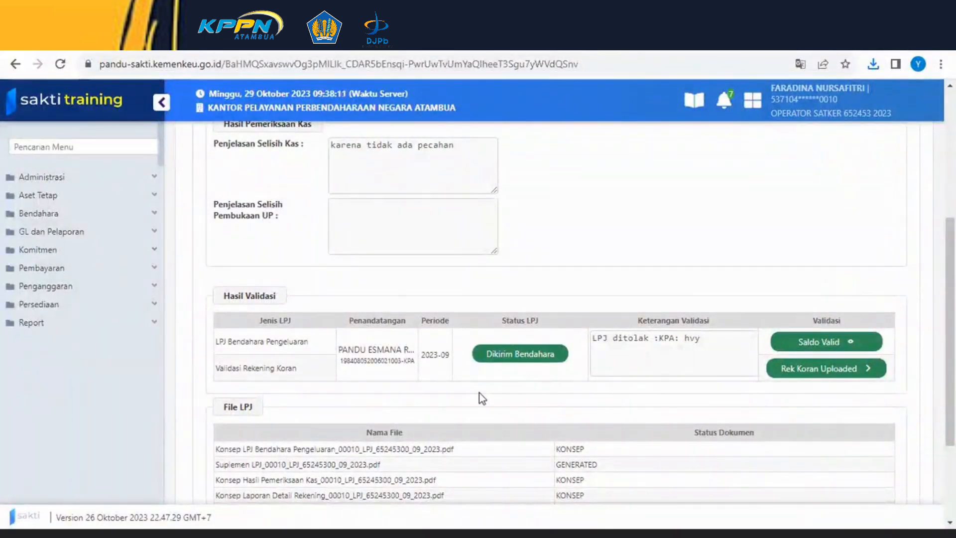
{"action": "scroll", "coordinate": [507, 412], "scroll_direction": "down", "scroll_amount": 3}
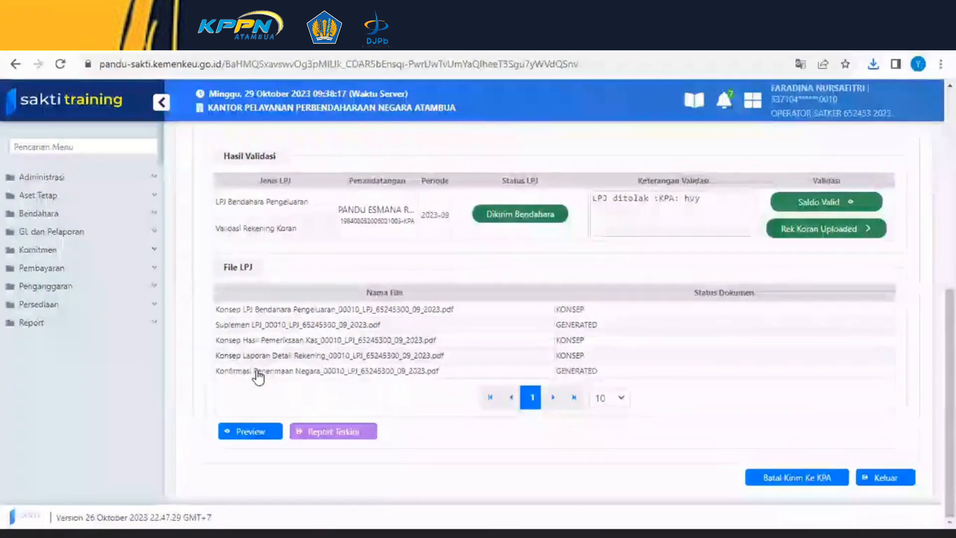
{"action": "scroll", "coordinate": [606, 383], "scroll_direction": "up", "scroll_amount": 3}
{"action": "scroll", "coordinate": [602, 389], "scroll_direction": "down", "scroll_amount": 2}
{"action": "scroll", "coordinate": [597, 394], "scroll_direction": "up", "scroll_amount": 3}
{"action": "scroll", "coordinate": [573, 396], "scroll_direction": "up", "scroll_amount": 2}
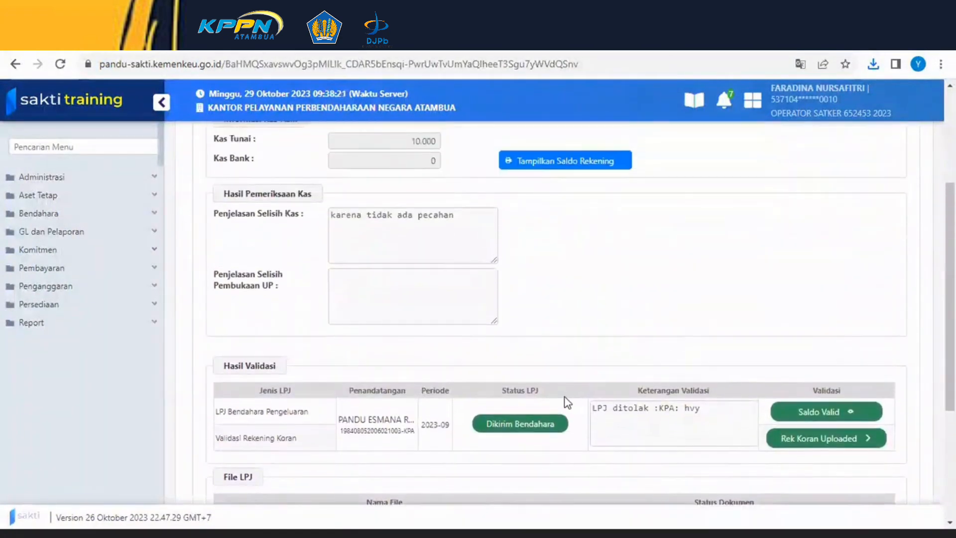
{"action": "scroll", "coordinate": [577, 391], "scroll_direction": "up", "scroll_amount": 2}
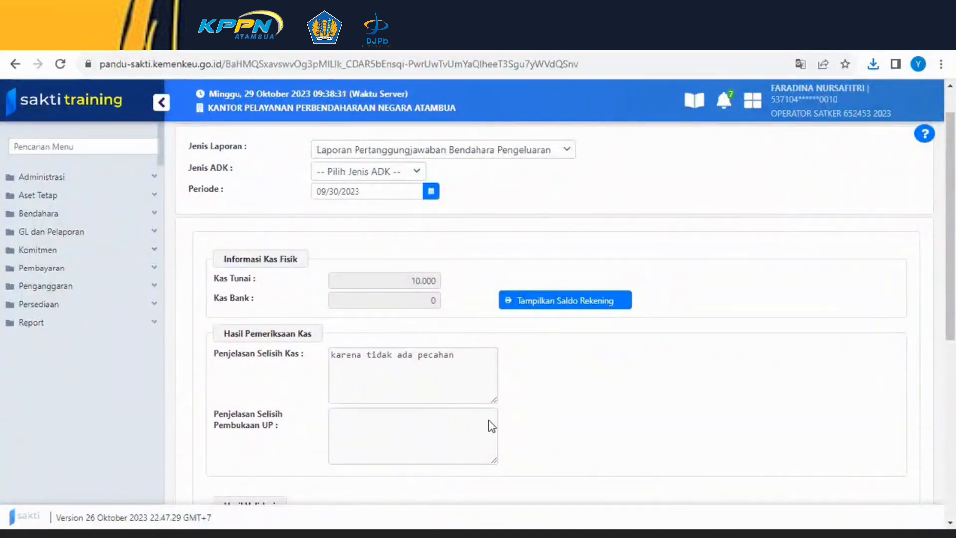
{"action": "scroll", "coordinate": [482, 413], "scroll_direction": "down", "scroll_amount": 4}
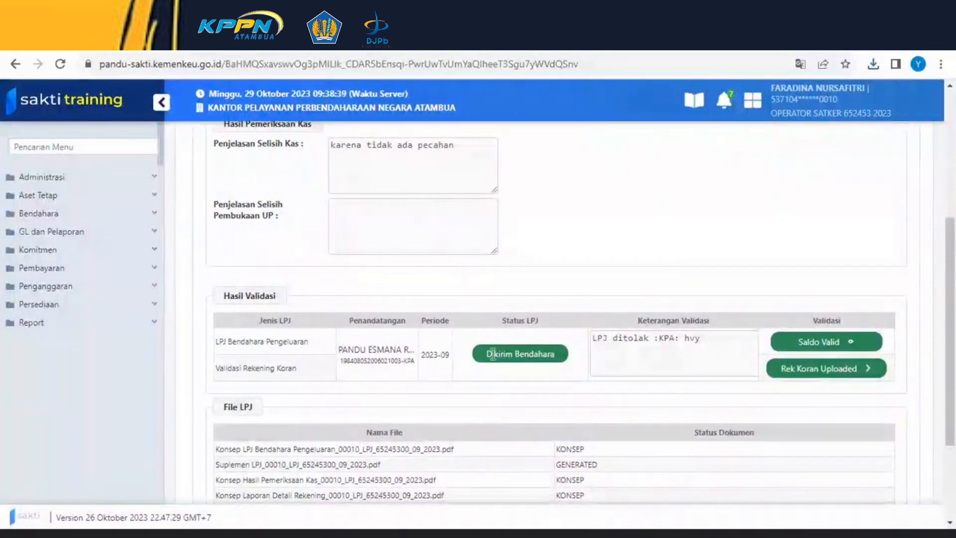
{"action": "scroll", "coordinate": [597, 314], "scroll_direction": "down", "scroll_amount": 1}
{"action": "scroll", "coordinate": [602, 316], "scroll_direction": "down", "scroll_amount": 1}
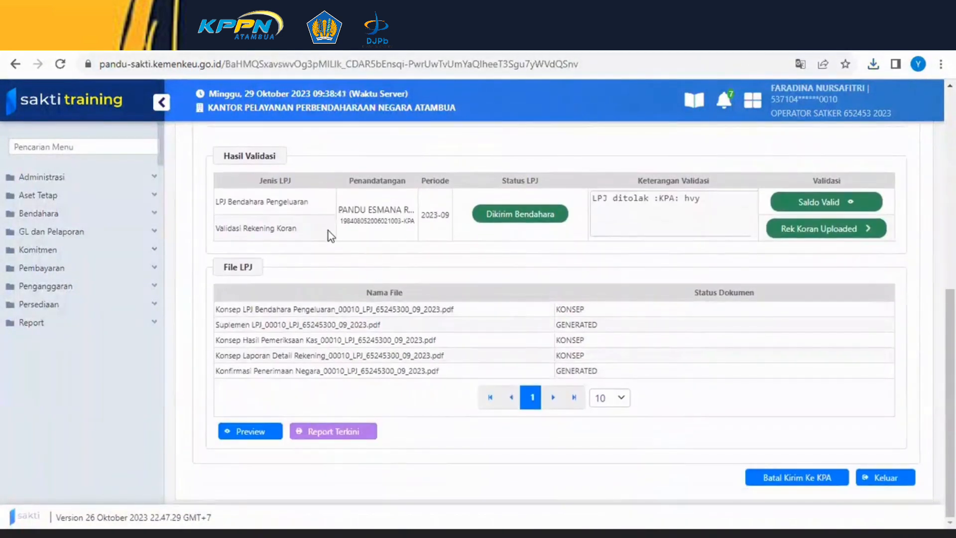